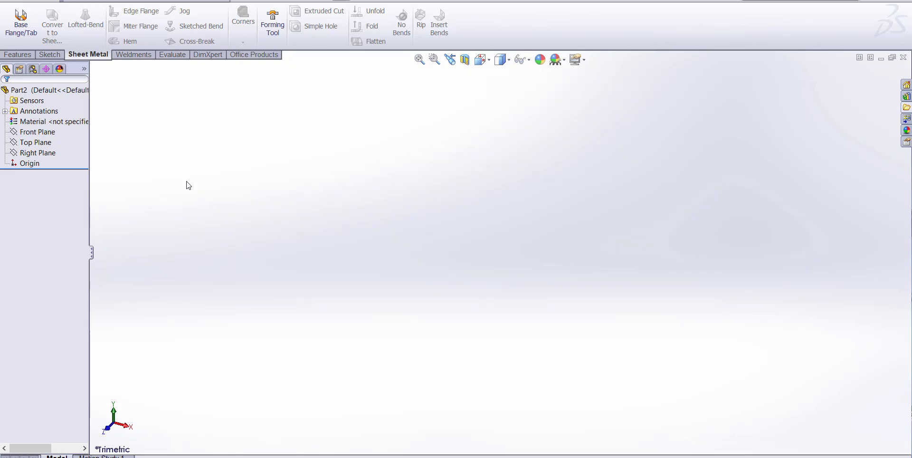
# Start a new sketch on the Front Plane, viewed Normal To, with the Line tool
pyautogui.click(47, 132)
pyautogui.rightClick(45, 133)
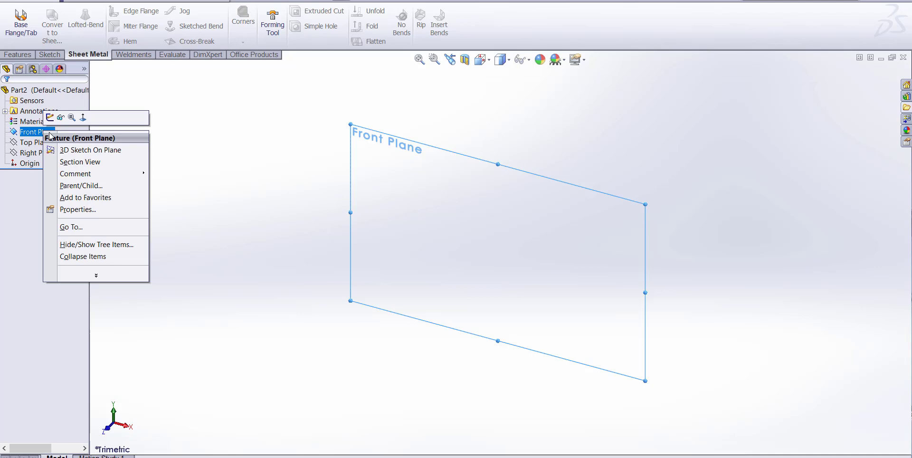
pyautogui.click(83, 118)
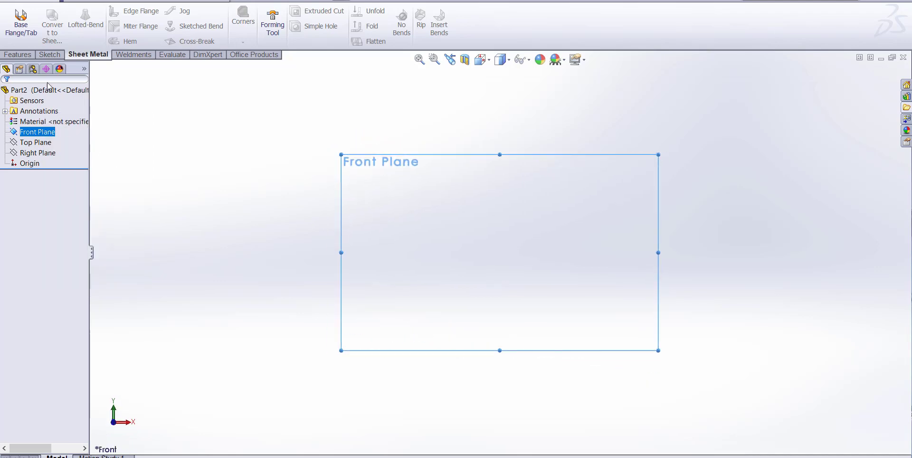
pyautogui.click(49, 54)
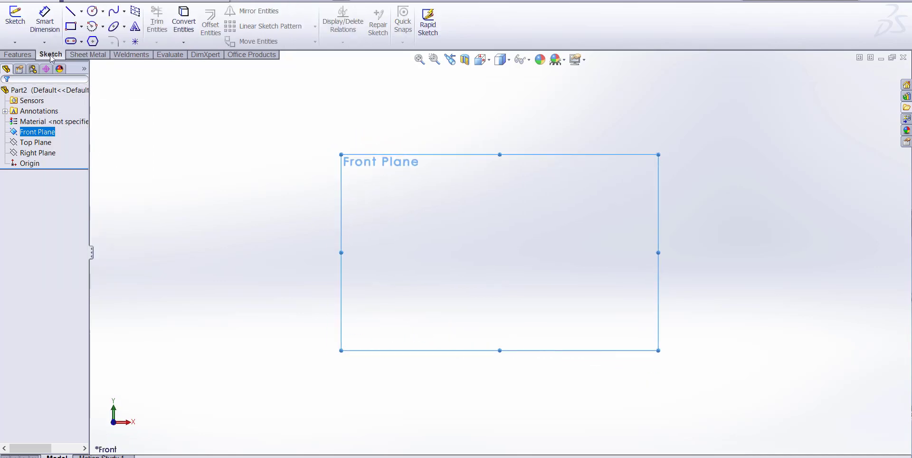
pyautogui.click(71, 12)
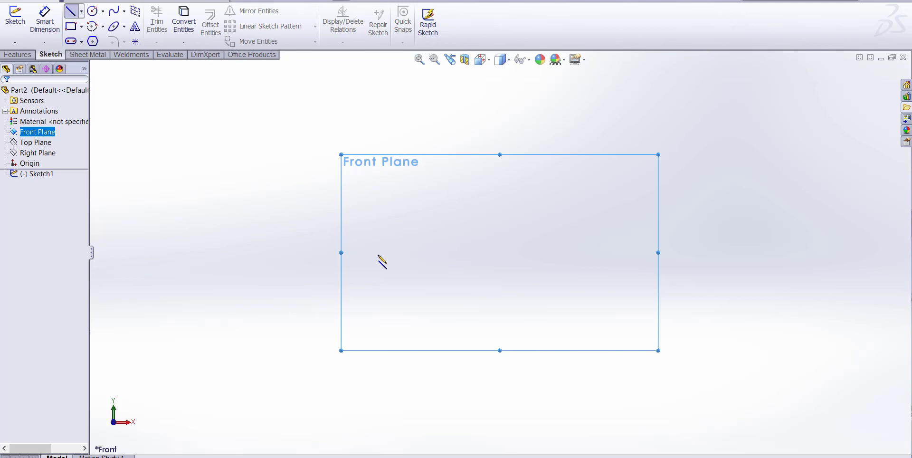
# Draw a horizontal base line through the origin with vertical lines rising from both ends
pyautogui.moveTo(378, 253); pyautogui.dragTo(663, 255)
pyautogui.press('Return')
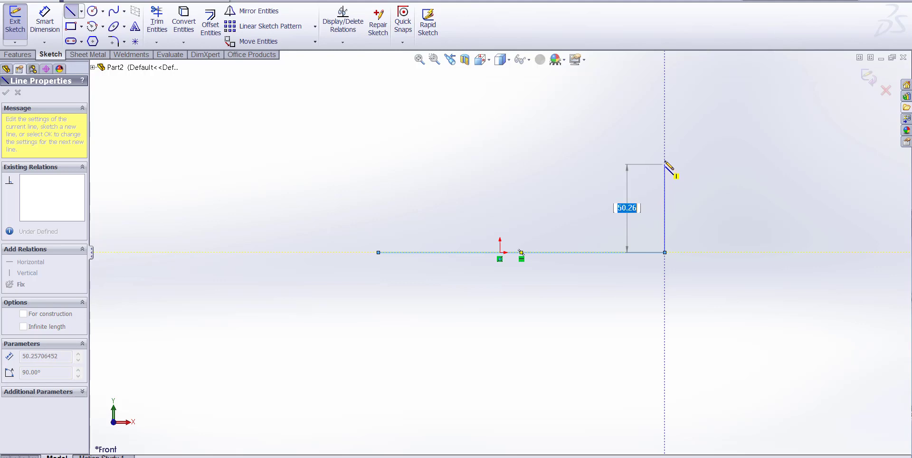
pyautogui.click(664, 156)
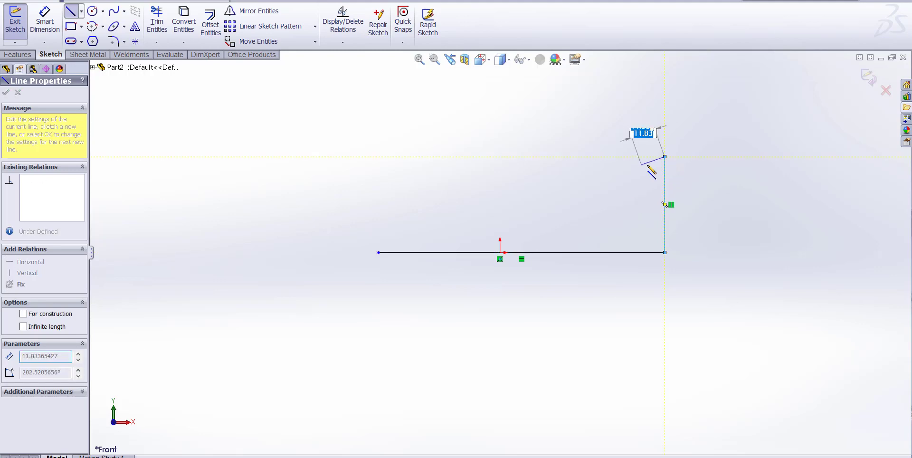
pyautogui.rightClick(646, 162)
pyautogui.click(682, 167)
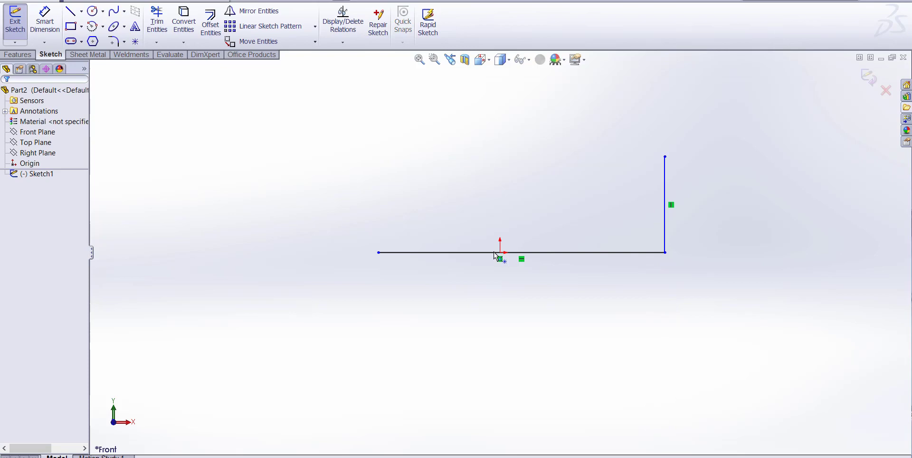
pyautogui.click(71, 11)
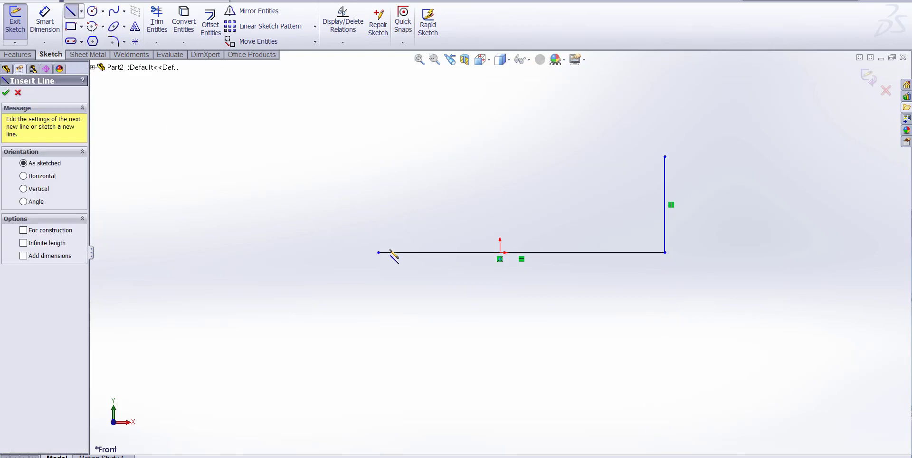
pyautogui.click(378, 252)
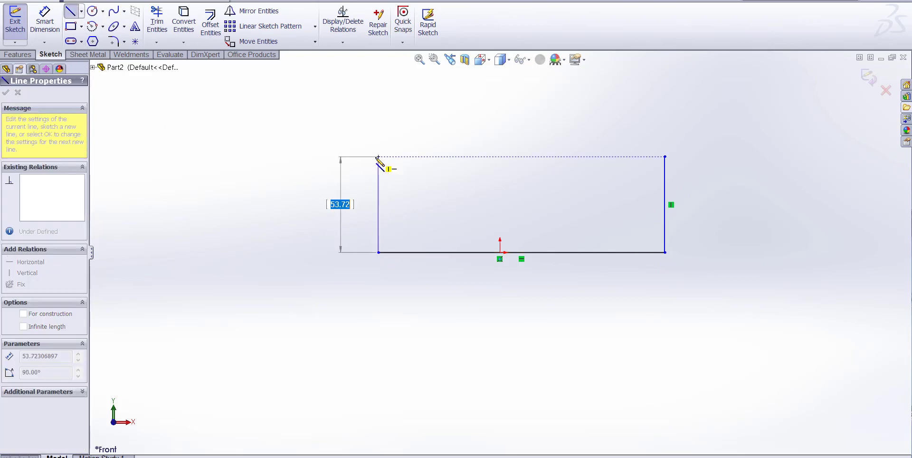
pyautogui.click(379, 157)
pyautogui.rightClick(401, 181)
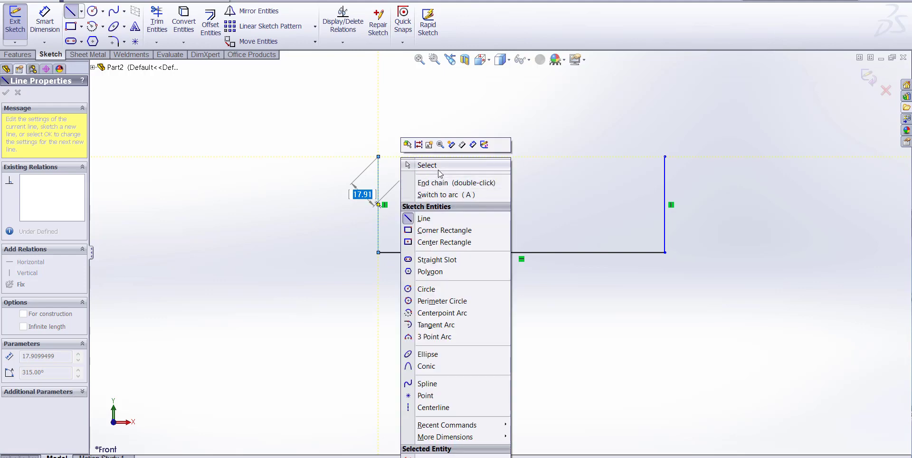
pyautogui.click(438, 169)
# Dimension the base line to 150 mm
pyautogui.click(44, 19)
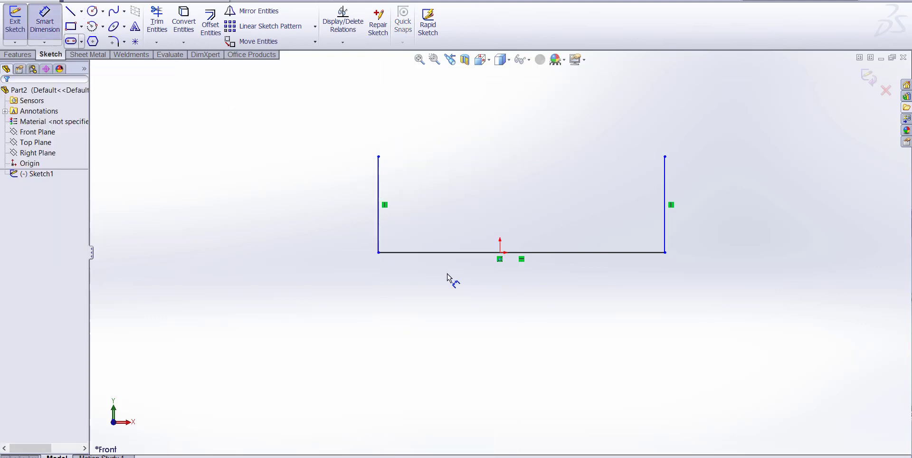
pyautogui.click(474, 253)
pyautogui.click(482, 299)
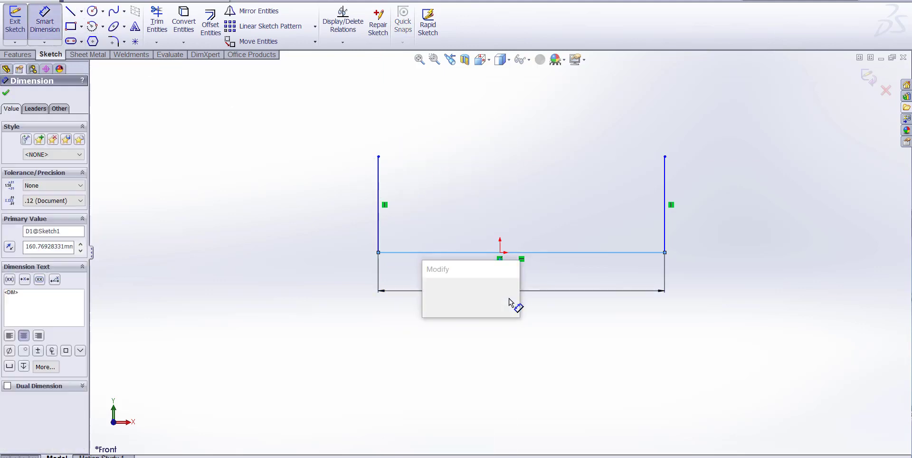
pyautogui.write('15')
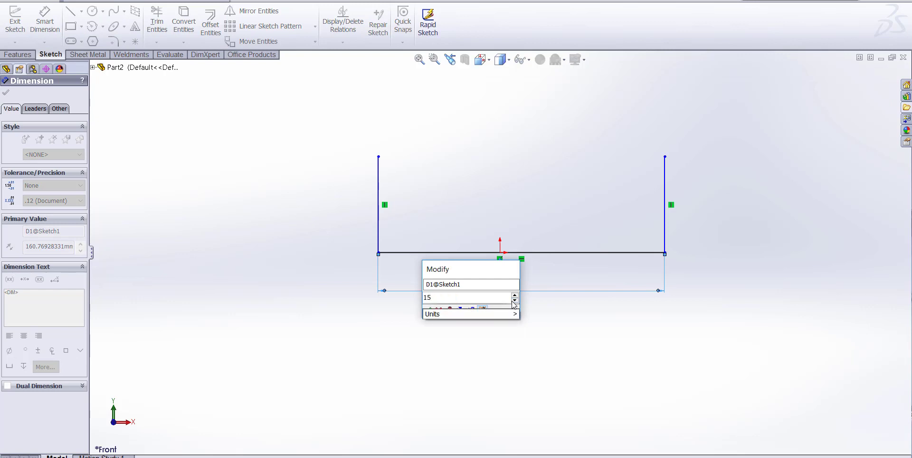
pyautogui.write('0')
pyautogui.moveTo(442, 314)
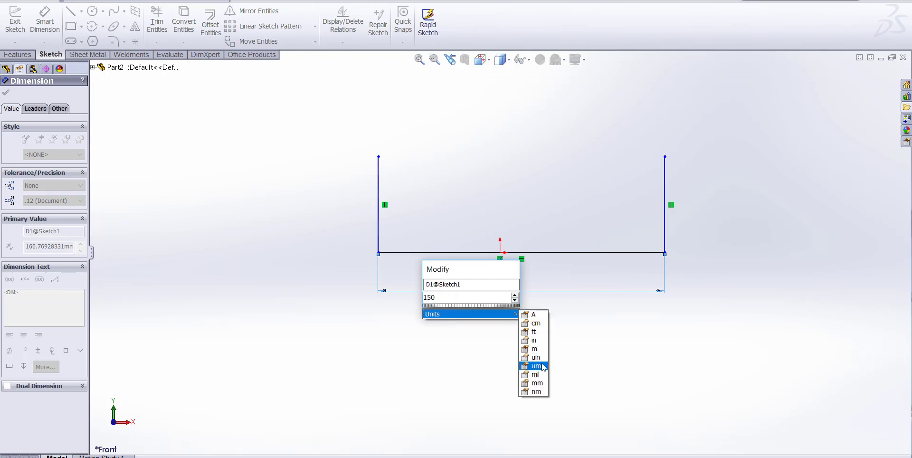
pyautogui.click(539, 383)
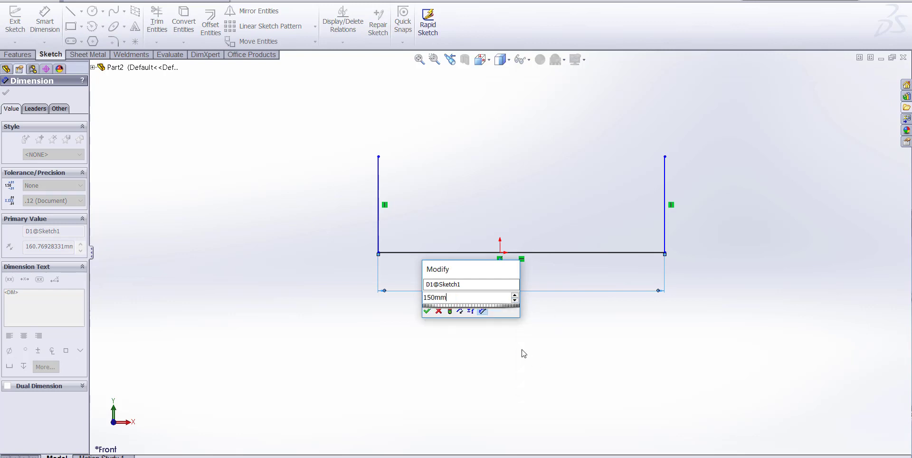
pyautogui.click(427, 311)
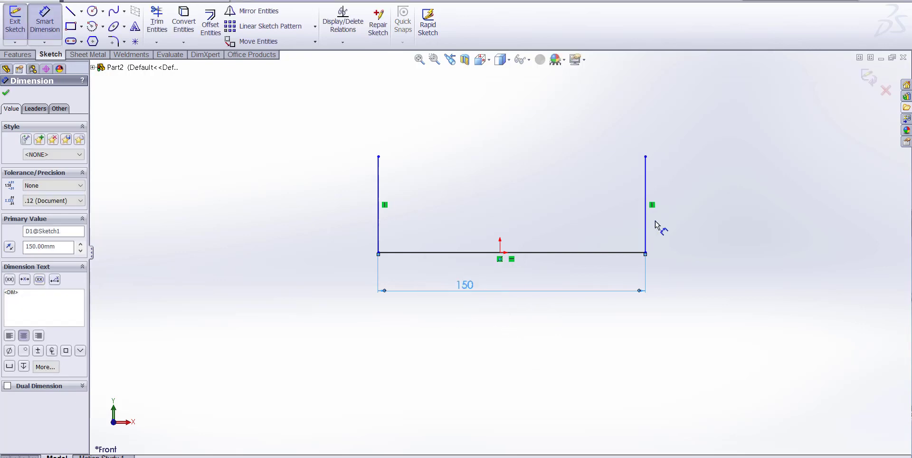
# Dimension the right and left vertical lines to 80 mm each
pyautogui.click(647, 206)
pyautogui.click(675, 223)
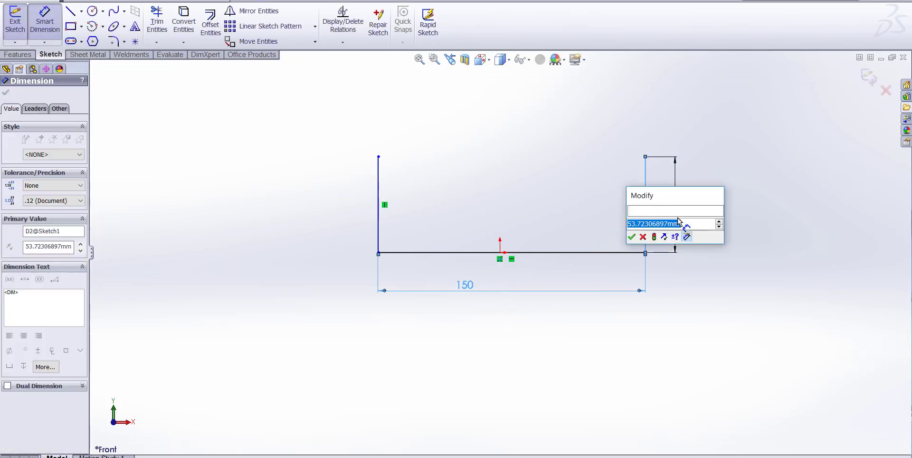
pyautogui.write('80')
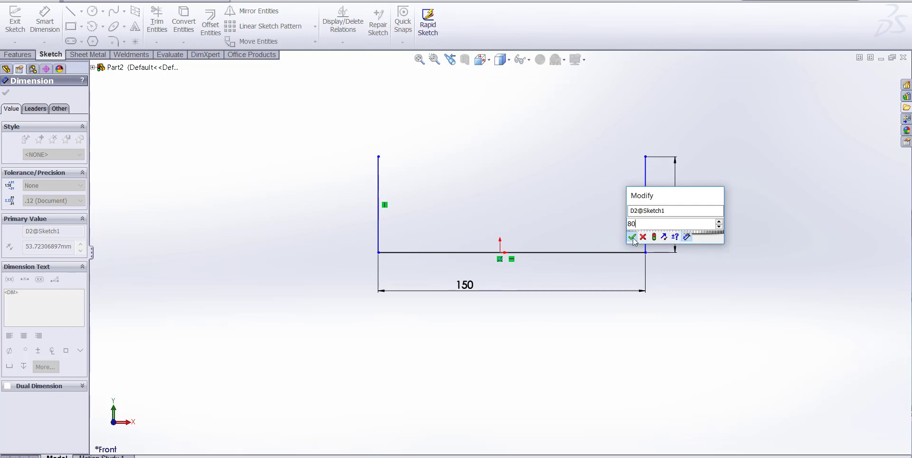
pyautogui.click(632, 237)
pyautogui.click(713, 228)
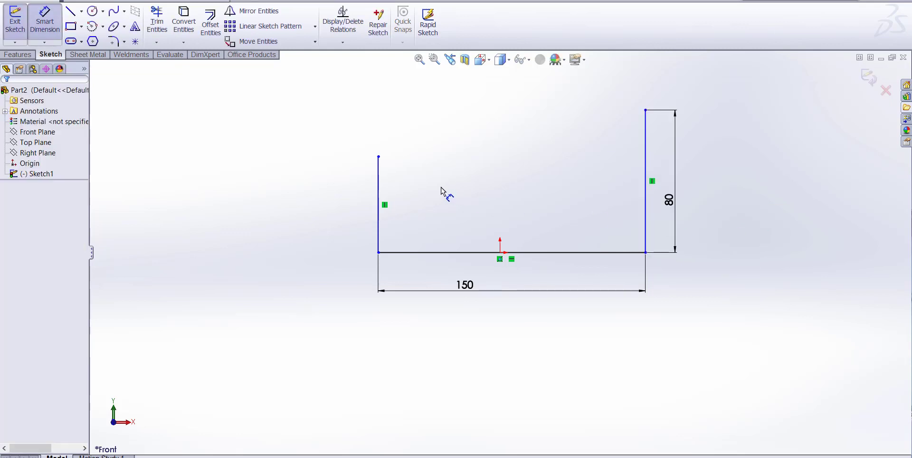
pyautogui.click(380, 190)
pyautogui.click(314, 205)
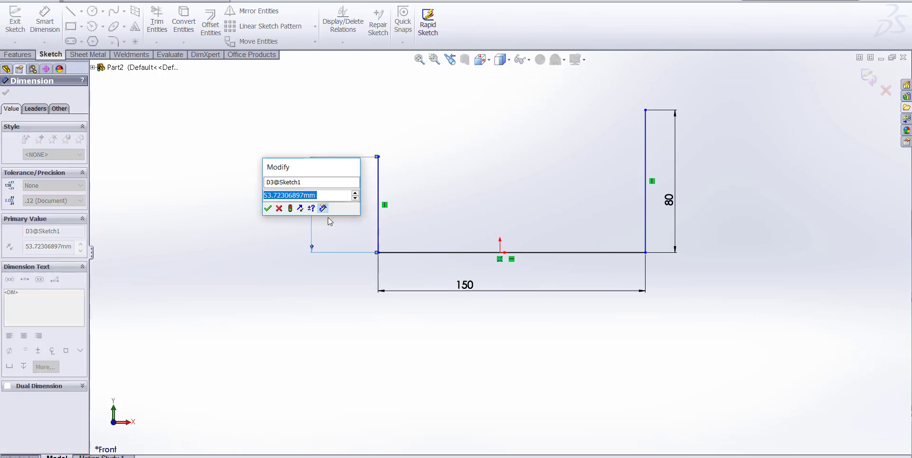
pyautogui.write('80')
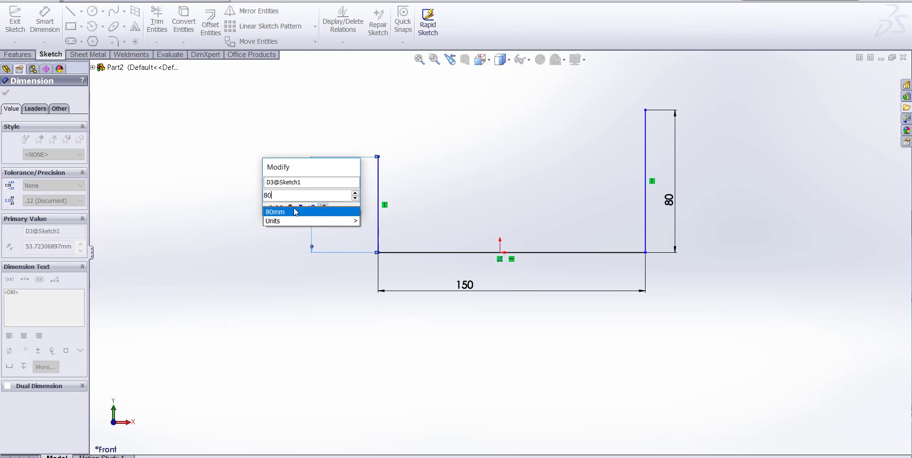
pyautogui.click(272, 212)
pyautogui.click(268, 208)
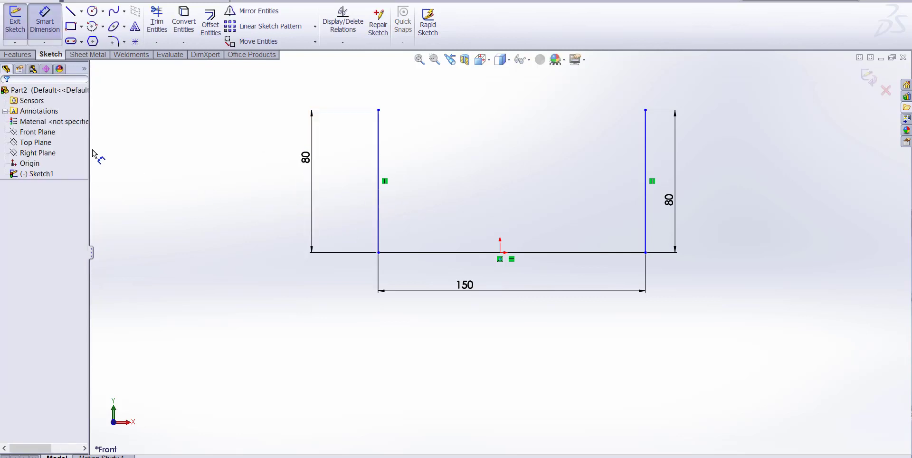
# Dimension the distance from the origin to the left side as 75 mm
pyautogui.click(500, 252)
pyautogui.click(380, 198)
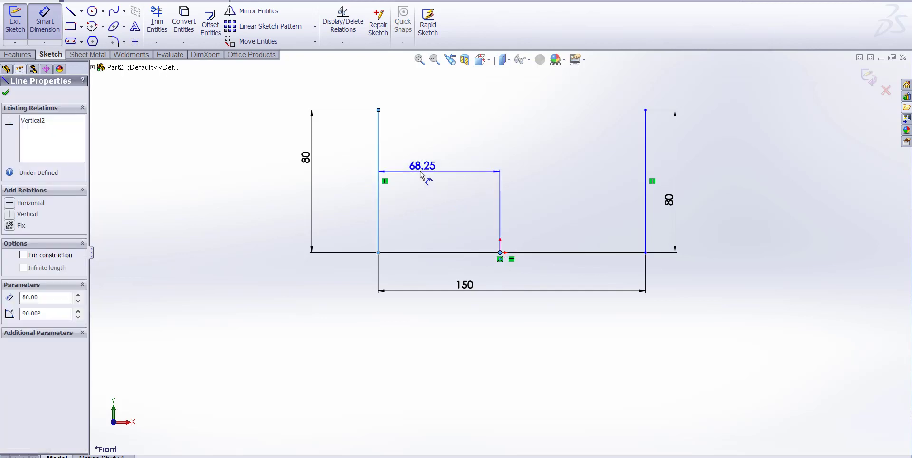
pyautogui.click(431, 178)
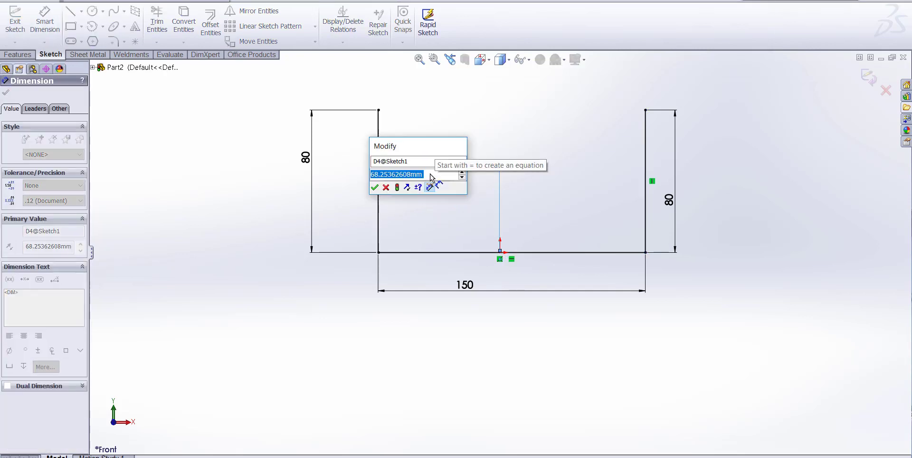
pyautogui.write('75')
pyautogui.press('Return')
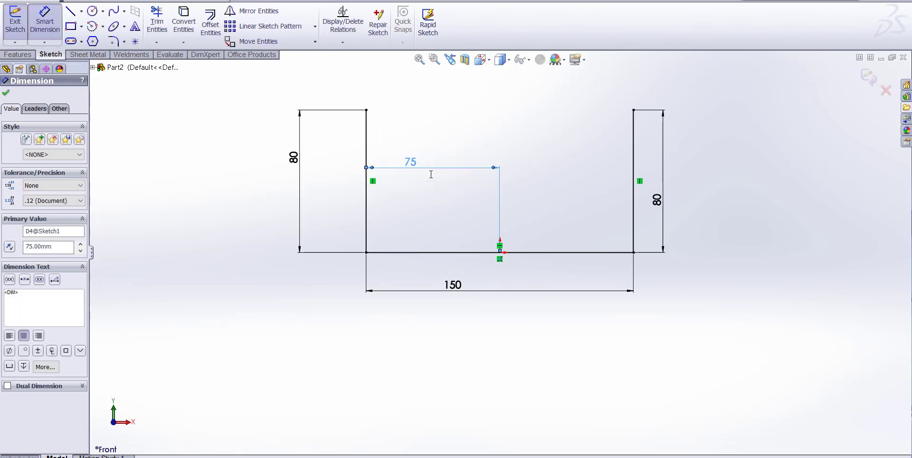
pyautogui.press('Escape')
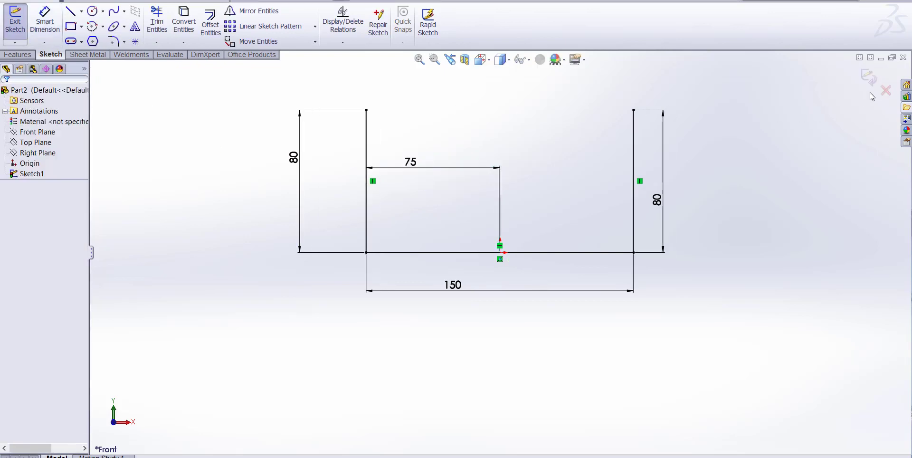
# Exit the sketch to finish Sketch1
pyautogui.click(868, 76)
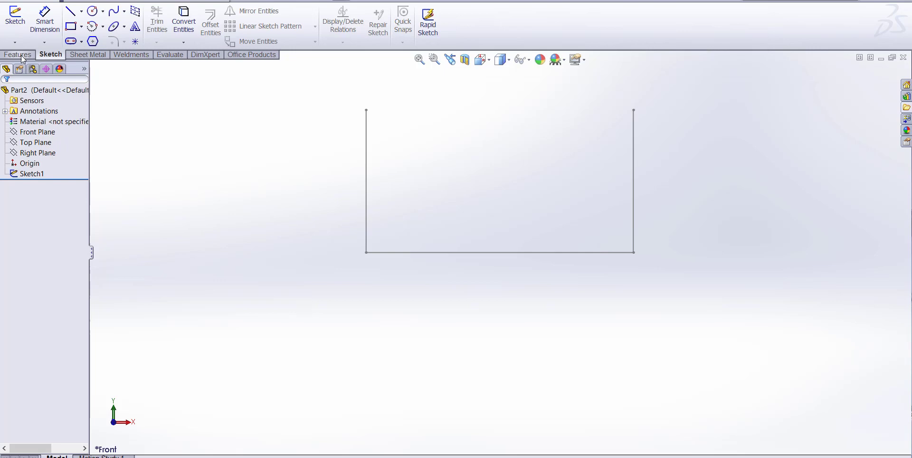
# Create a Base Flange from the U-shaped sketch with a 200 mm Direction 1 depth
pyautogui.click(87, 55)
pyautogui.click(21, 24)
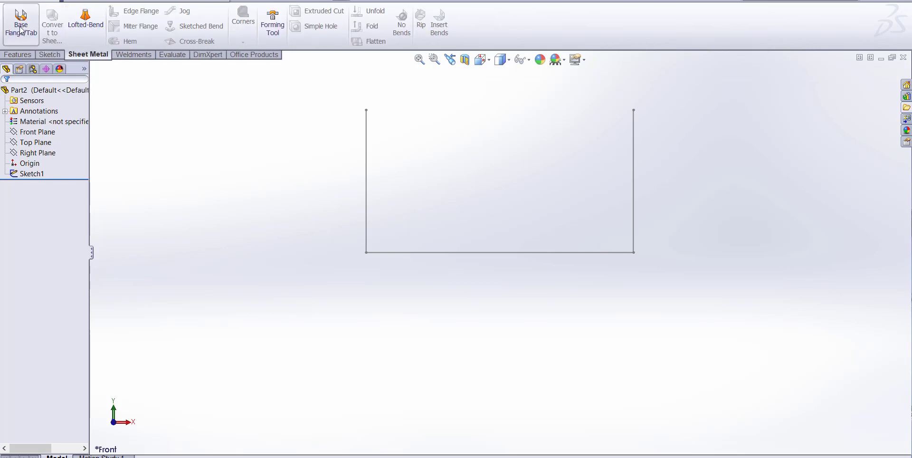
pyautogui.click(452, 252)
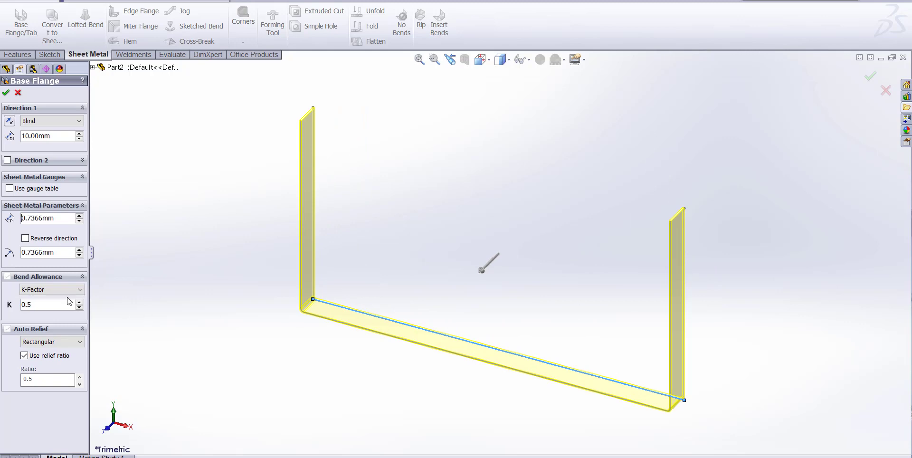
pyautogui.doubleClick(45, 137)
pyautogui.write('200')
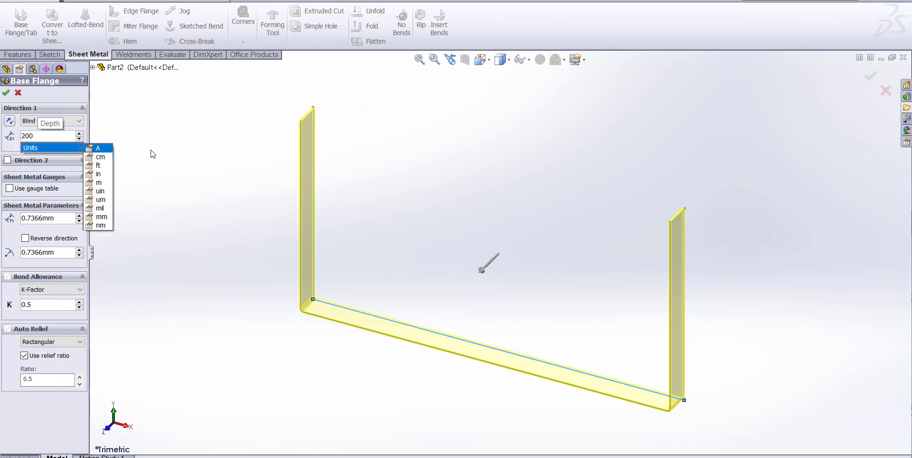
pyautogui.press('Return')
pyautogui.click(6, 93)
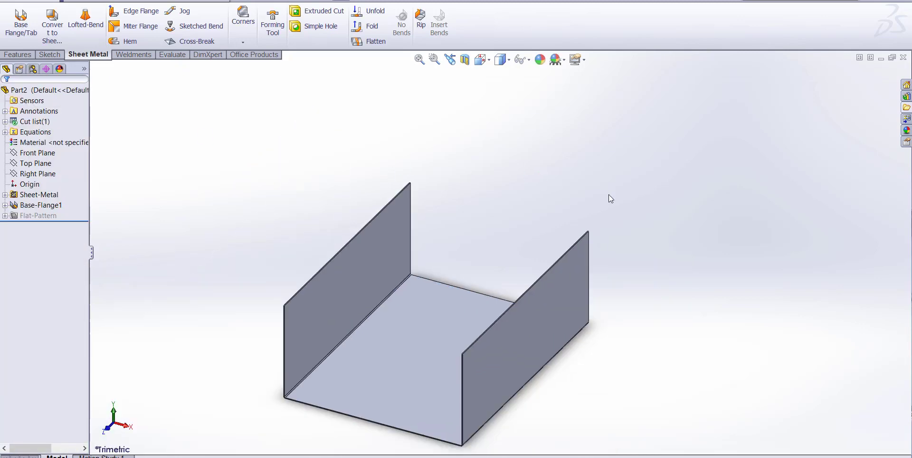
pyautogui.scroll(2, 478, 266)
pyautogui.scroll(-6, 458, 313)
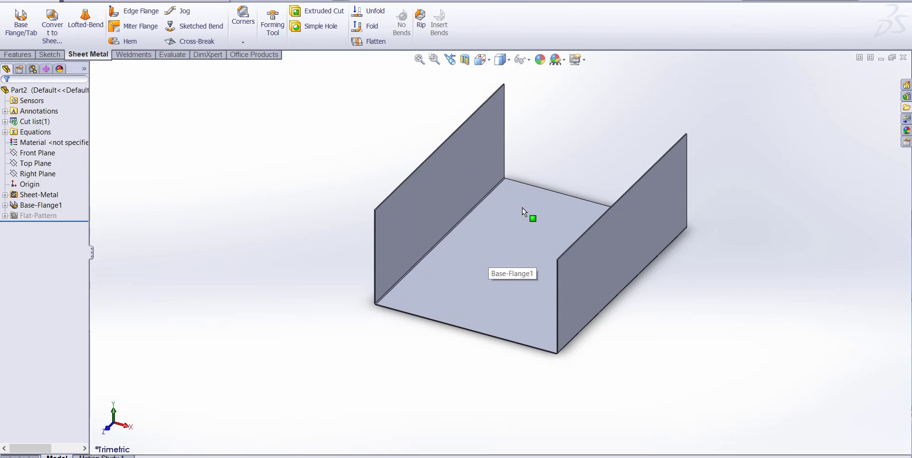
pyautogui.scroll(-2, 480, 220)
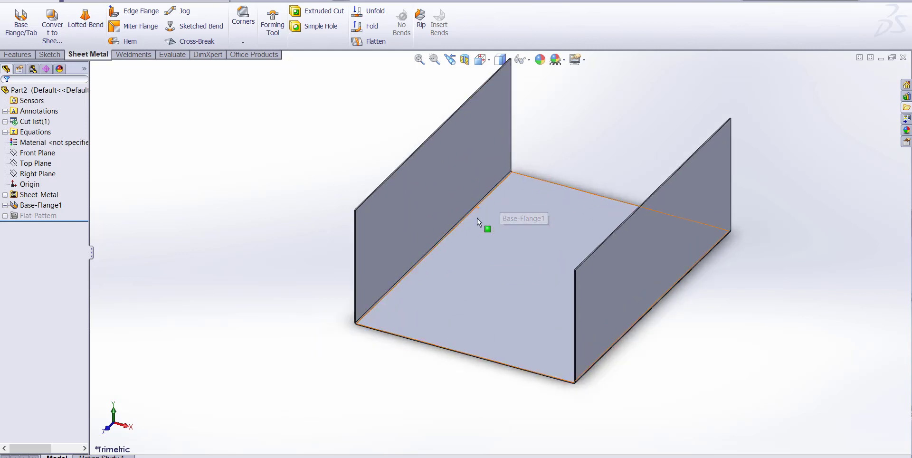
pyautogui.scroll(2, 511, 212)
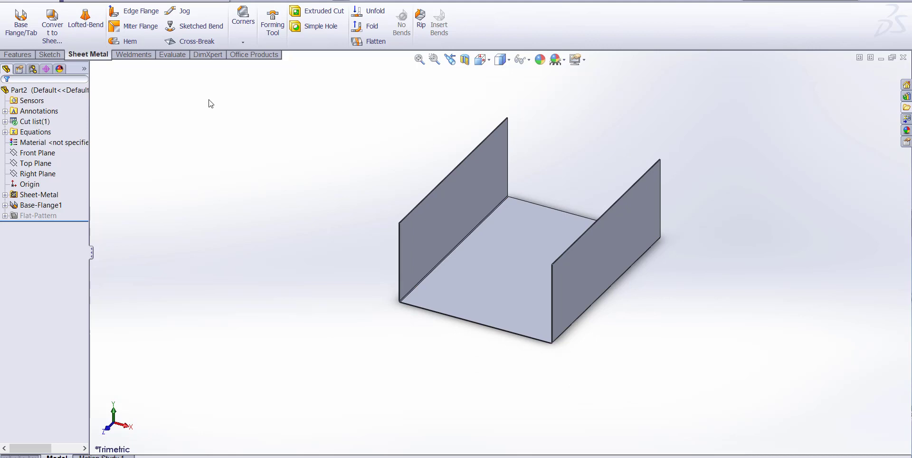
# Add an upward edge flange on the floor's back edge, Up To Vertex at the side wall's top corner
pyautogui.click(133, 15)
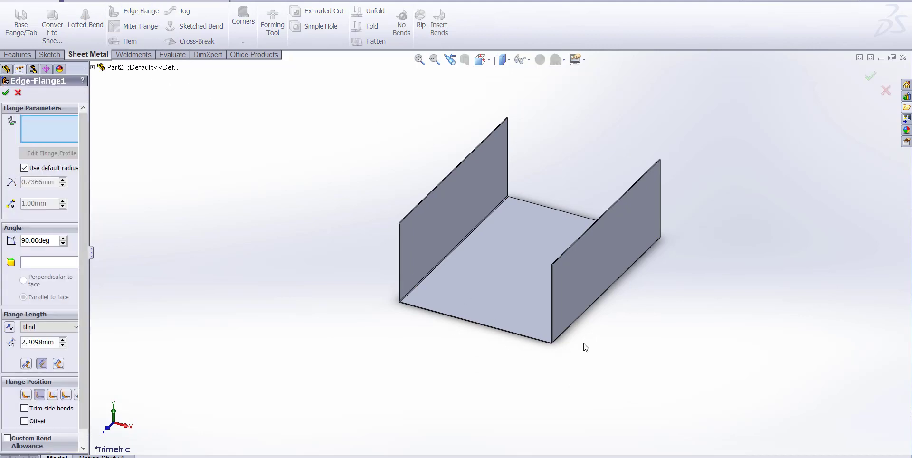
pyautogui.click(564, 213)
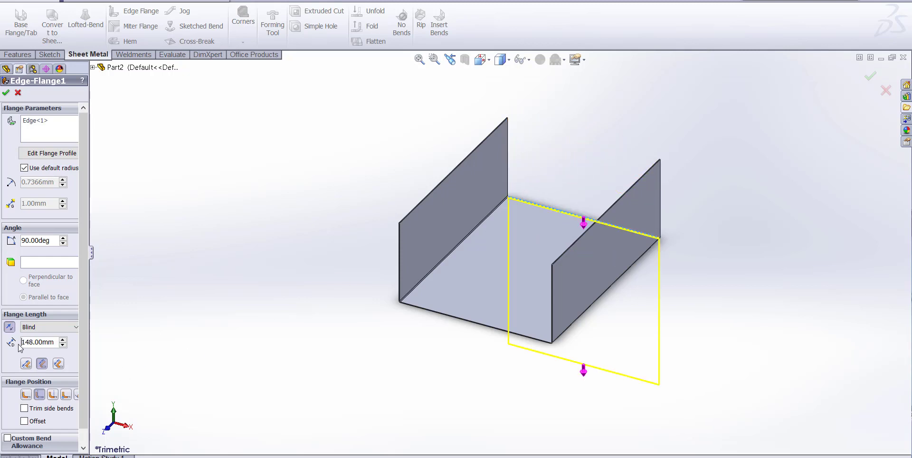
pyautogui.click(53, 326)
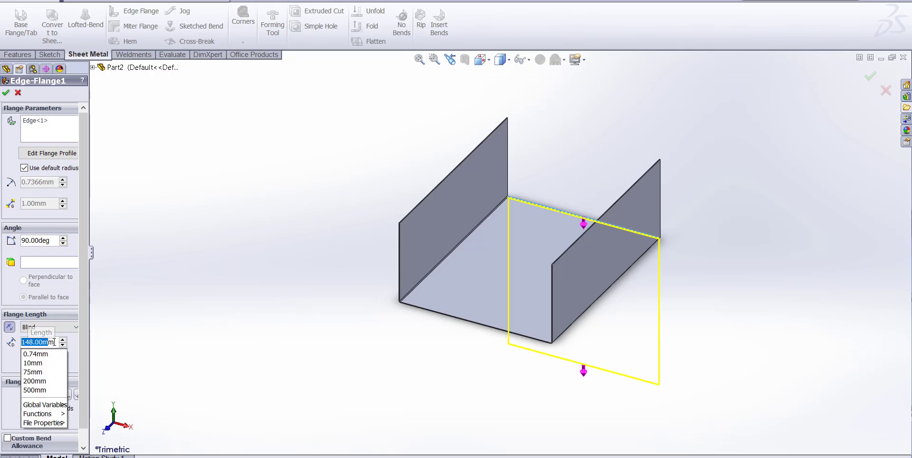
pyautogui.click(33, 342)
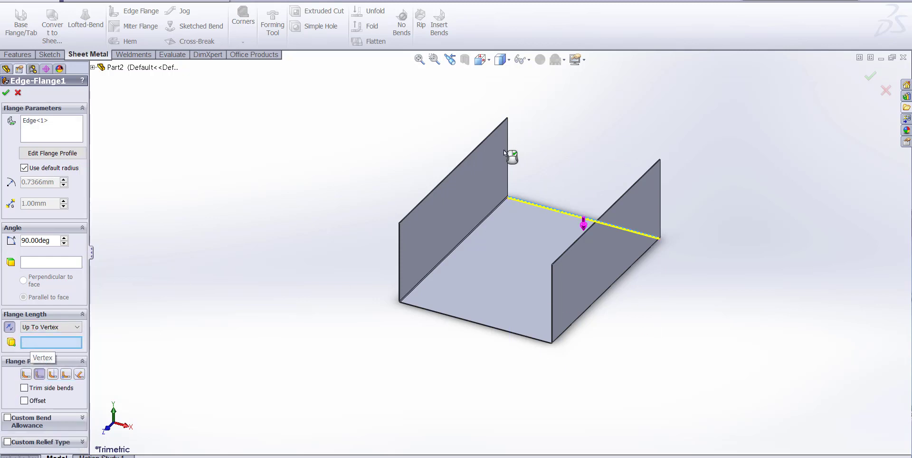
pyautogui.click(584, 223)
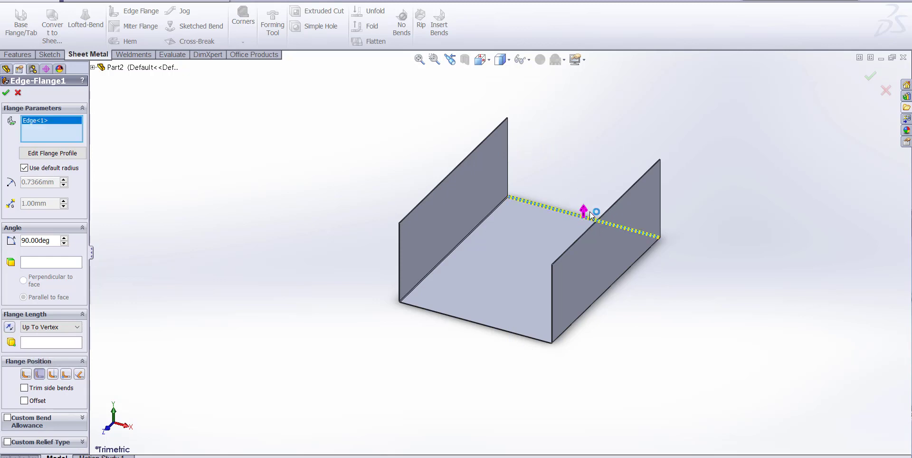
pyautogui.moveTo(576, 149); pyautogui.dragTo(523, 121)
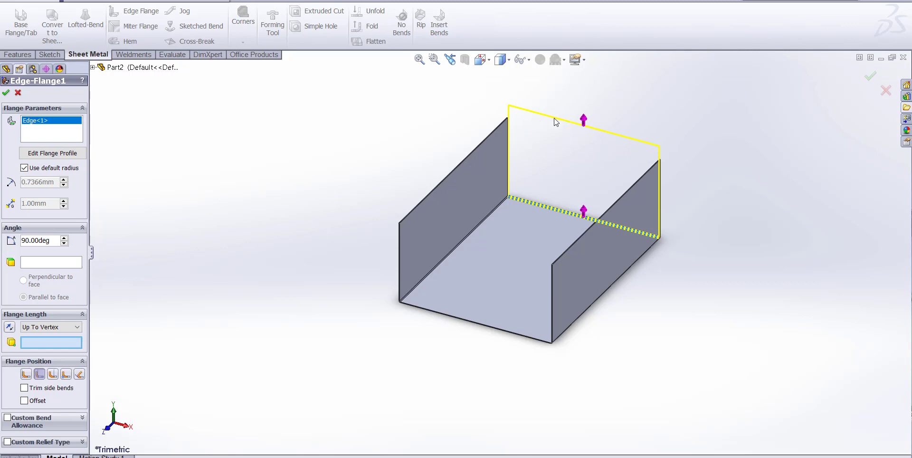
pyautogui.moveTo(585, 120); pyautogui.dragTo(604, 122)
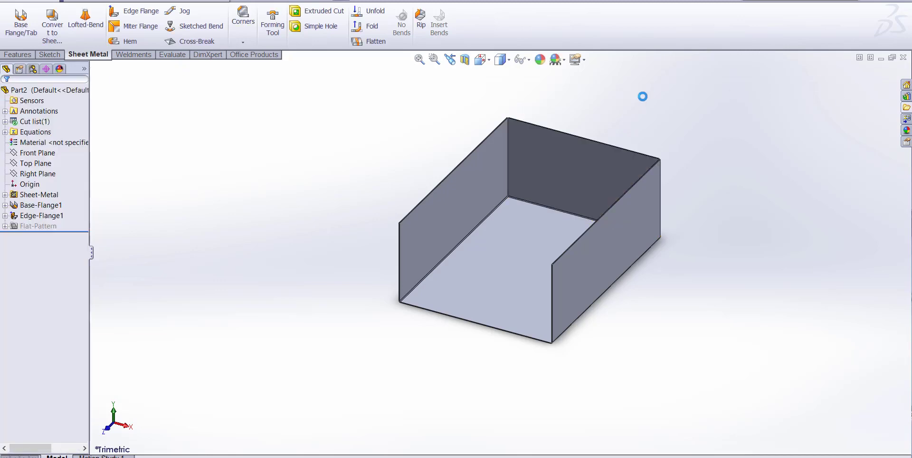
# Add an edge flange on the floor's front bottom edge, ending at the wall's top corner vertex
pyautogui.click(134, 12)
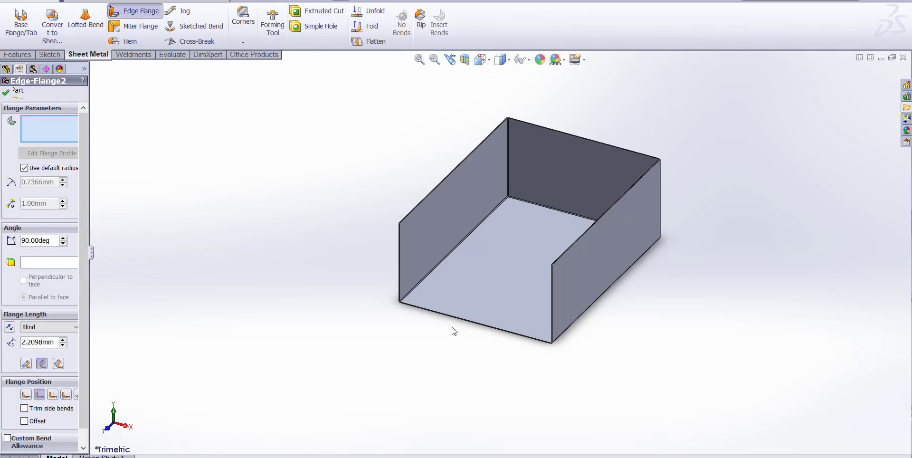
pyautogui.click(481, 327)
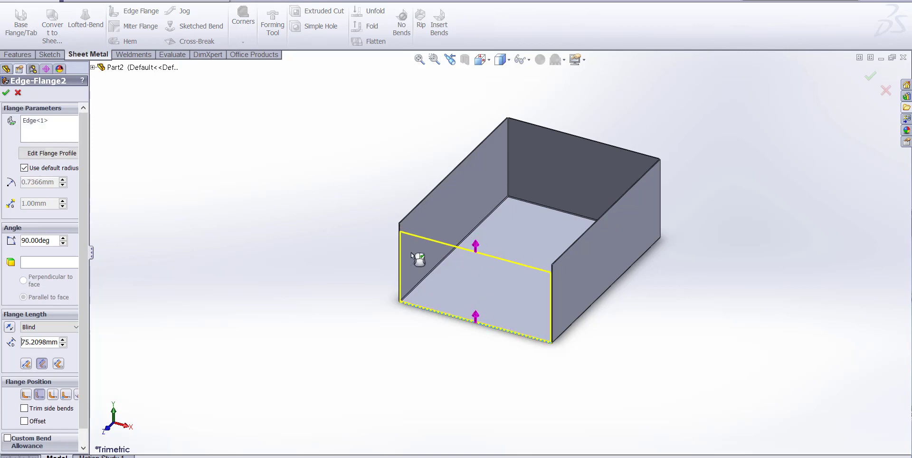
pyautogui.click(404, 225)
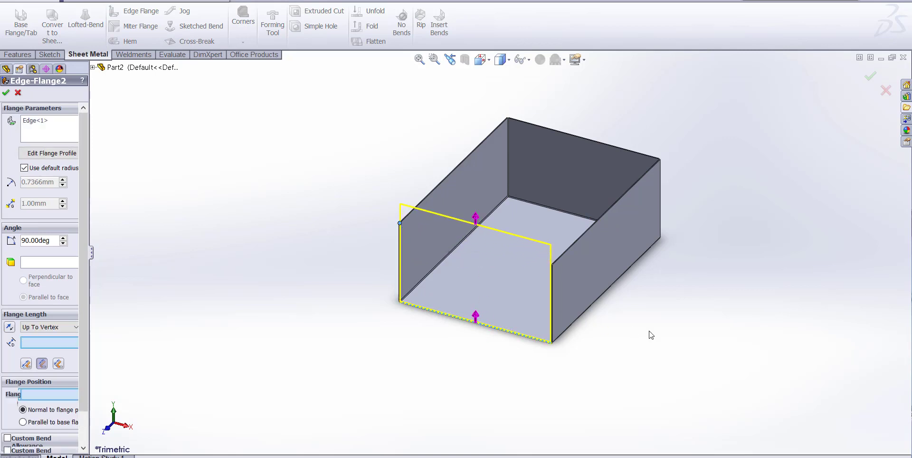
pyautogui.click(6, 92)
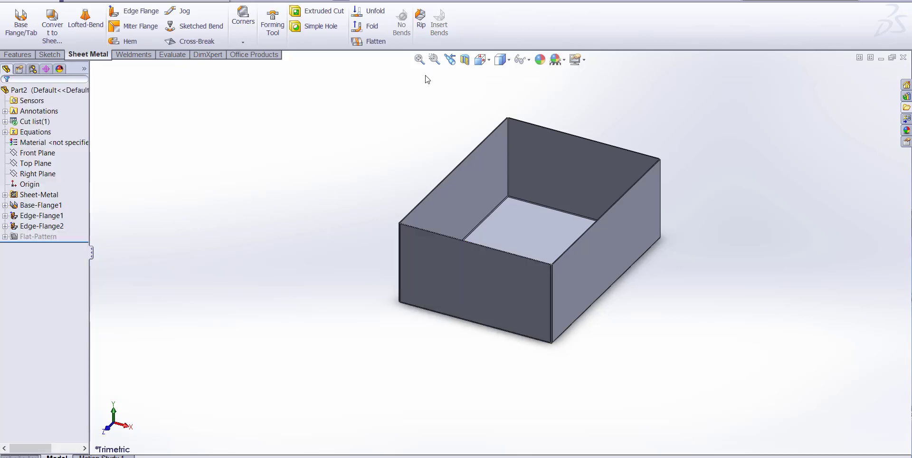
pyautogui.click(375, 42)
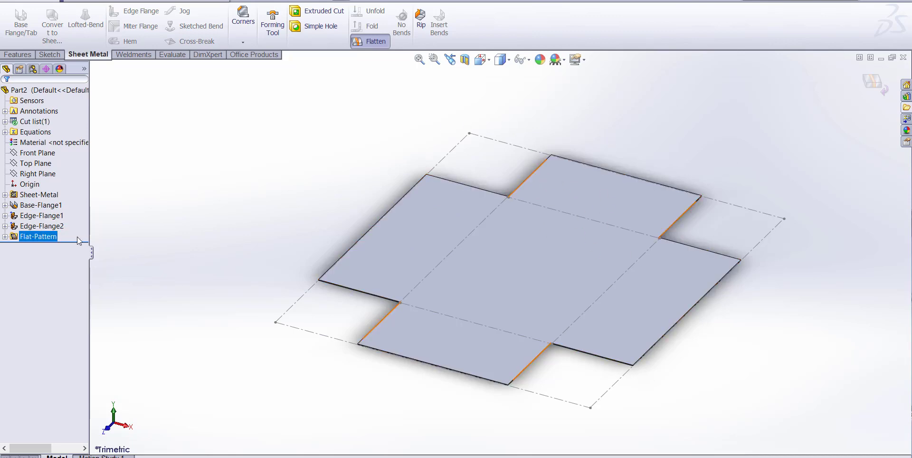
pyautogui.click(489, 59)
pyautogui.click(508, 97)
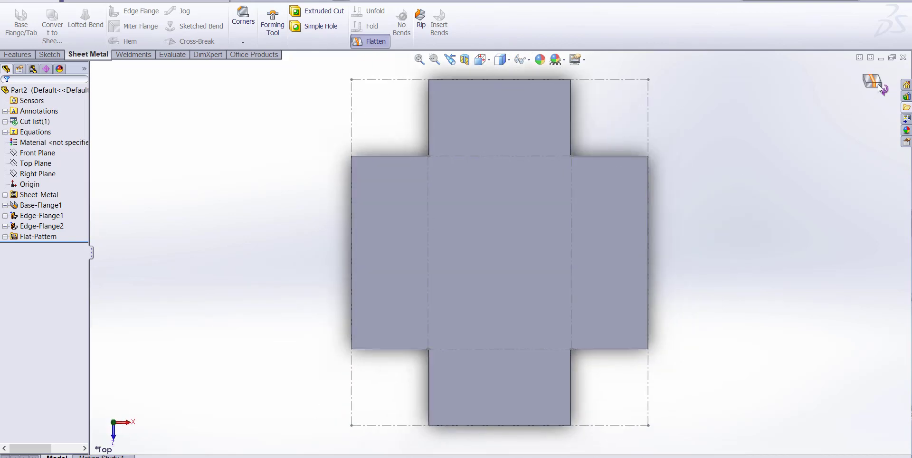
pyautogui.click(878, 84)
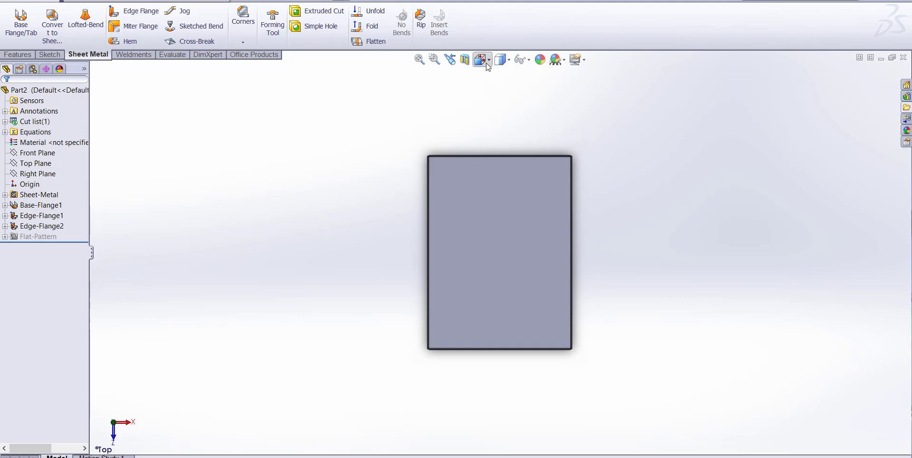
pyautogui.click(487, 60)
pyautogui.click(547, 93)
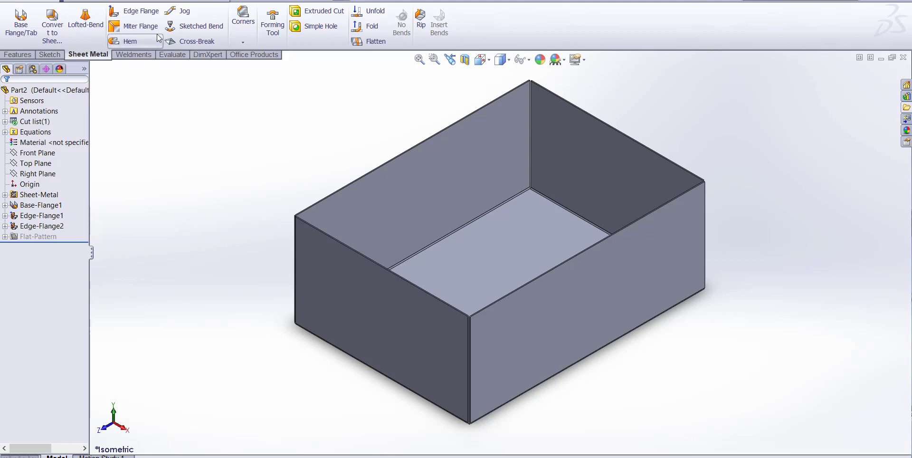
# Start a miter flange on the box's top back edge and sketch on its plane, viewed Normal To
pyautogui.click(140, 27)
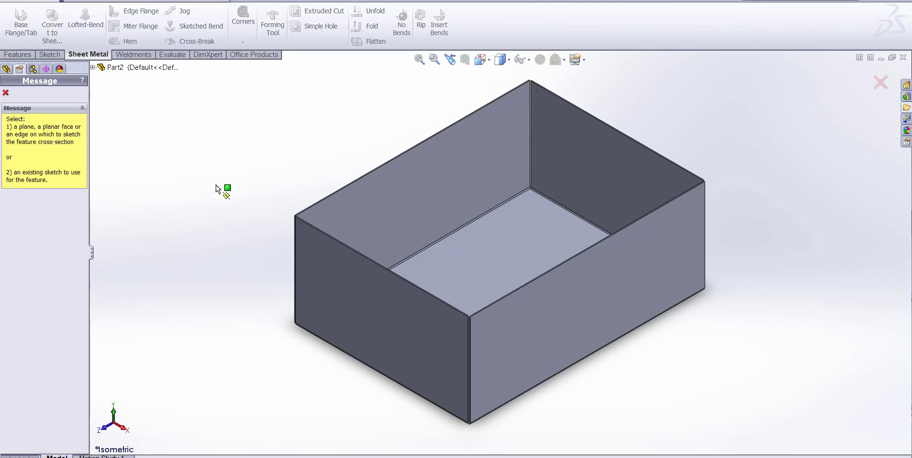
pyautogui.click(431, 140)
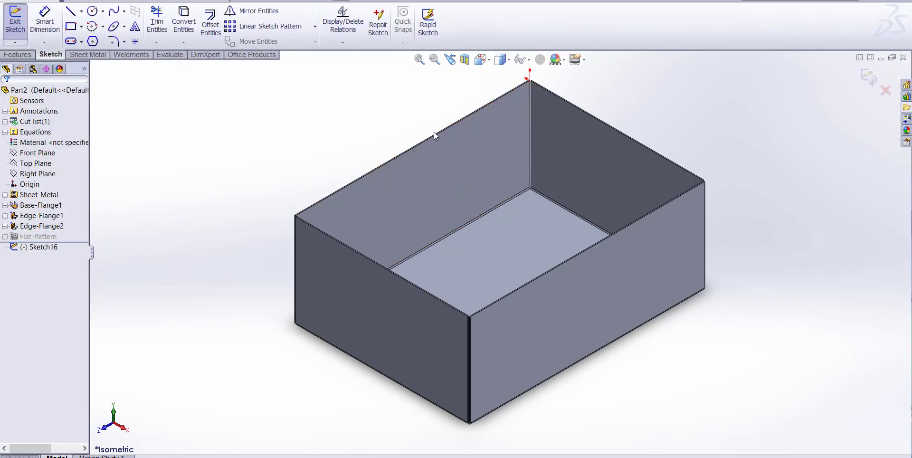
pyautogui.click(429, 143)
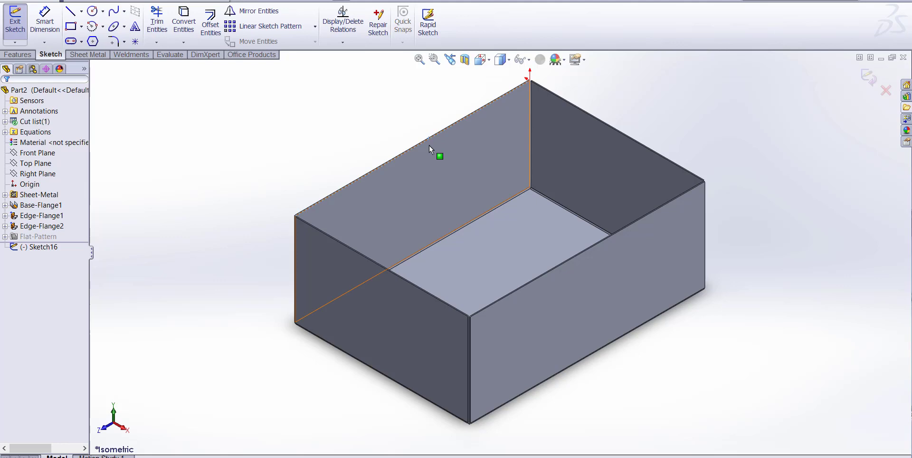
pyautogui.click(71, 13)
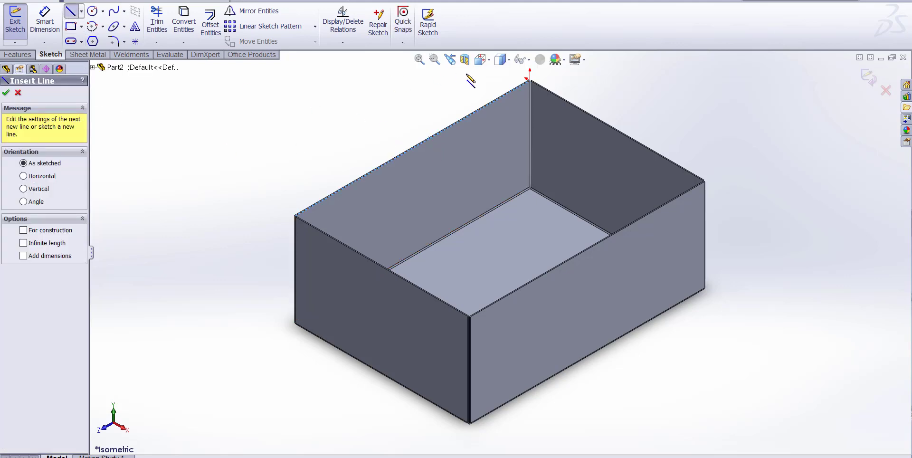
pyautogui.click(482, 59)
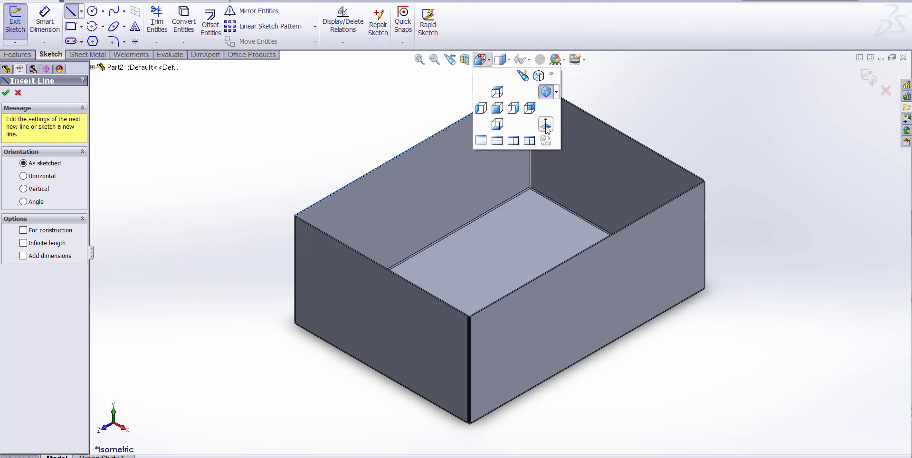
pyautogui.click(514, 108)
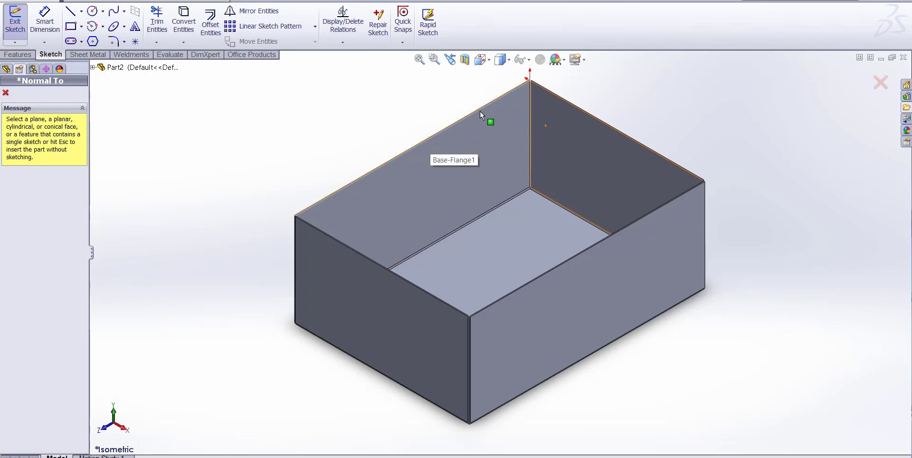
# Draw an angled line starting at the top corner of the box edge
pyautogui.click(529, 83)
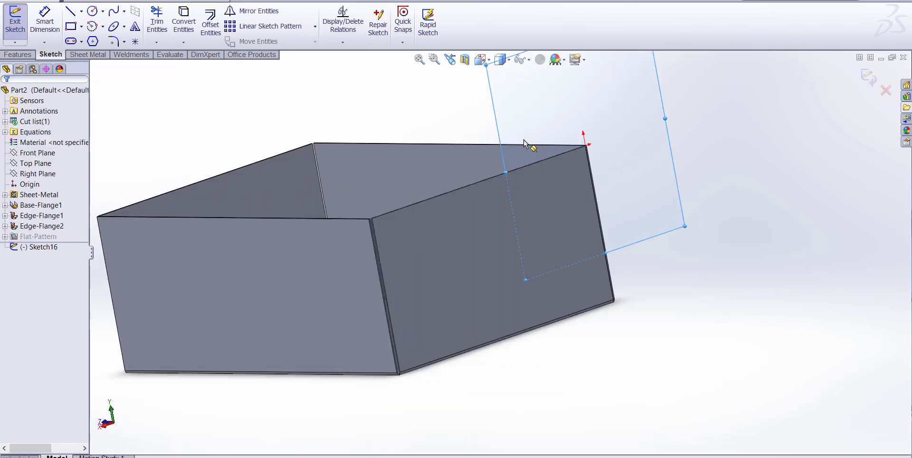
pyautogui.press('l')
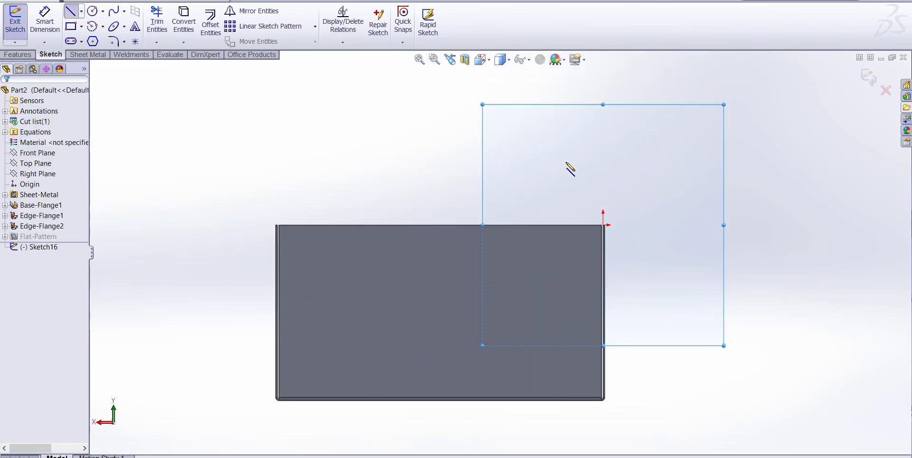
pyautogui.click(603, 225)
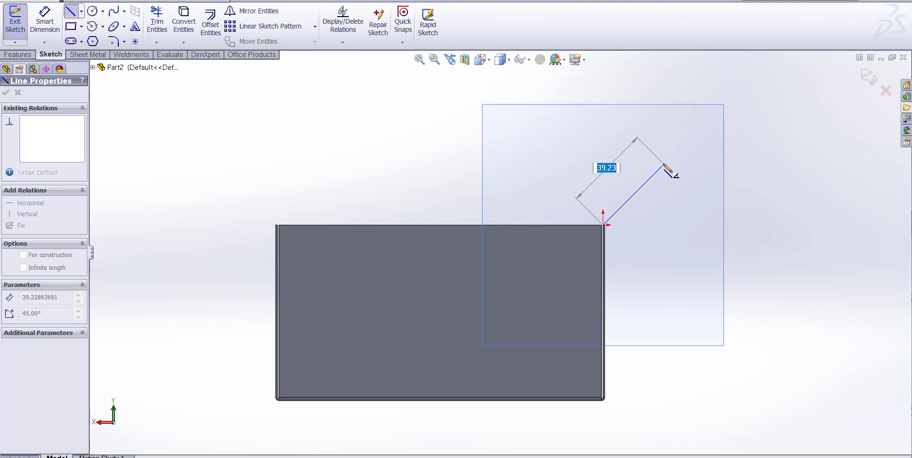
pyautogui.click(664, 164)
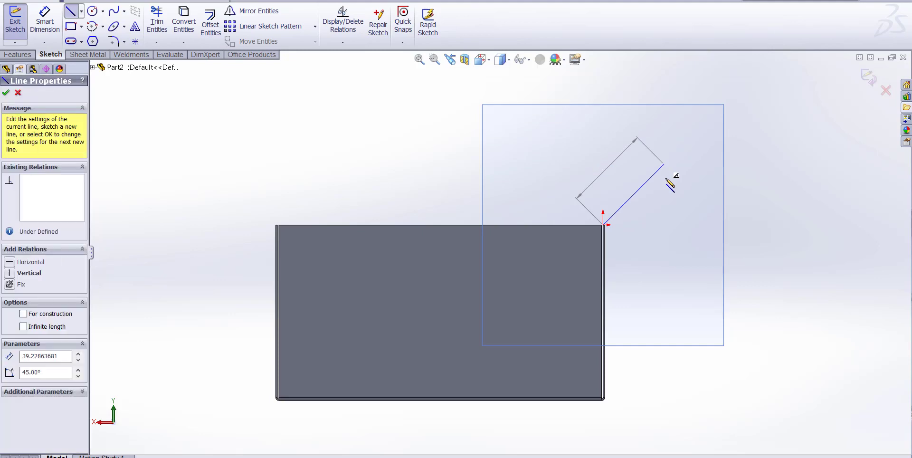
pyautogui.rightClick(678, 202)
pyautogui.click(691, 163)
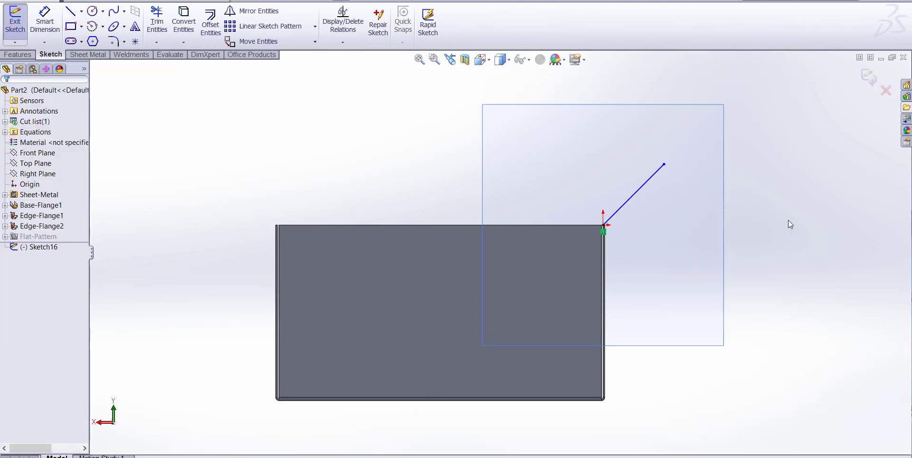
# Dimension the angled line's length to 45 mm
pyautogui.click(45, 20)
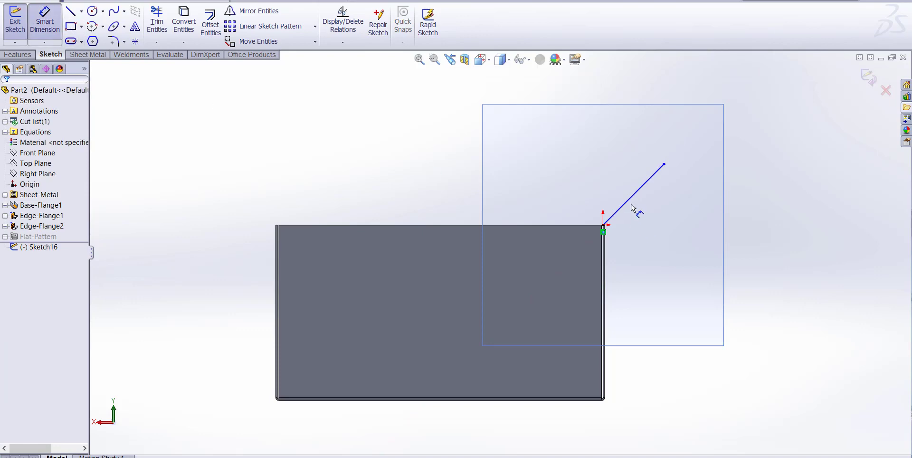
pyautogui.click(651, 210)
pyautogui.click(671, 223)
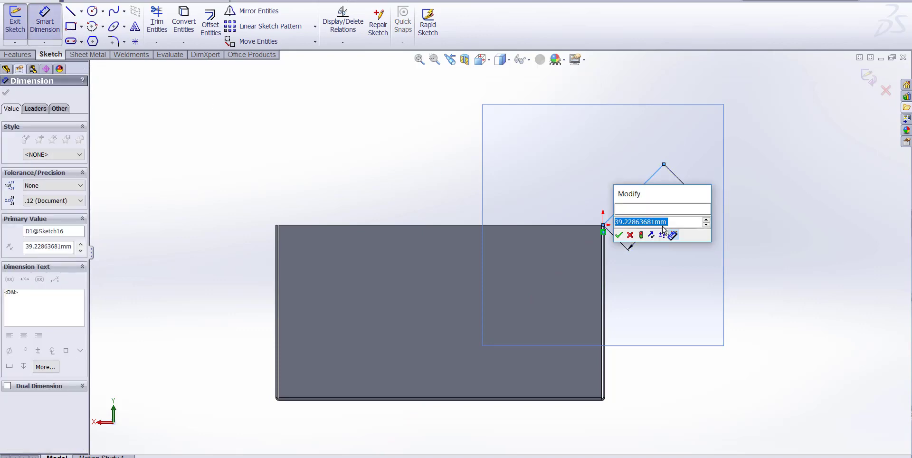
pyautogui.write('45')
pyautogui.moveTo(632, 238)
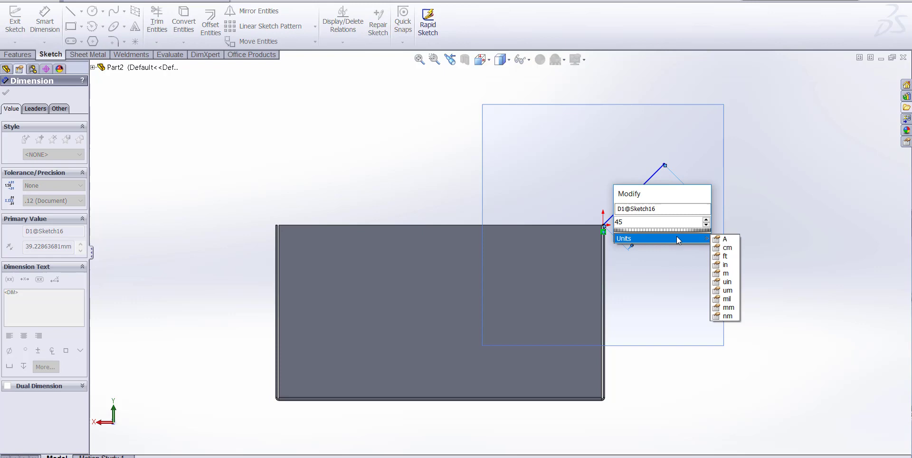
pyautogui.click(728, 307)
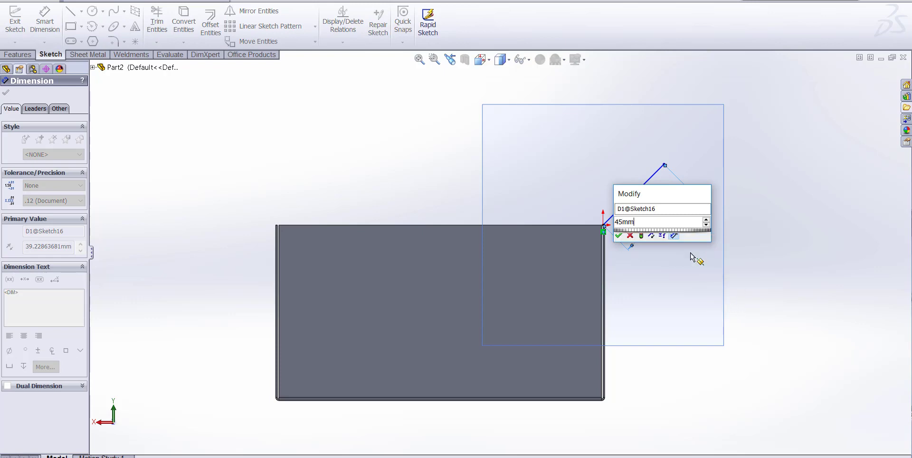
pyautogui.click(618, 236)
pyautogui.press('Escape')
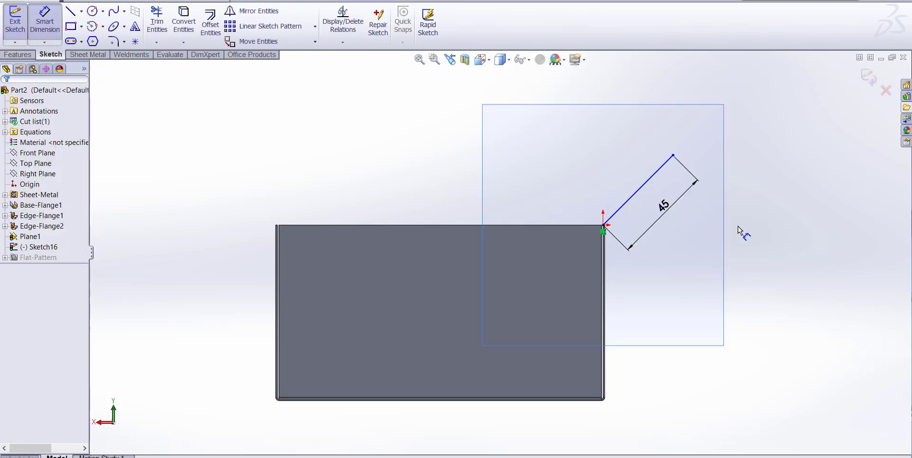
# Set the angle between the top edge and the line to 135°
pyautogui.click(589, 225)
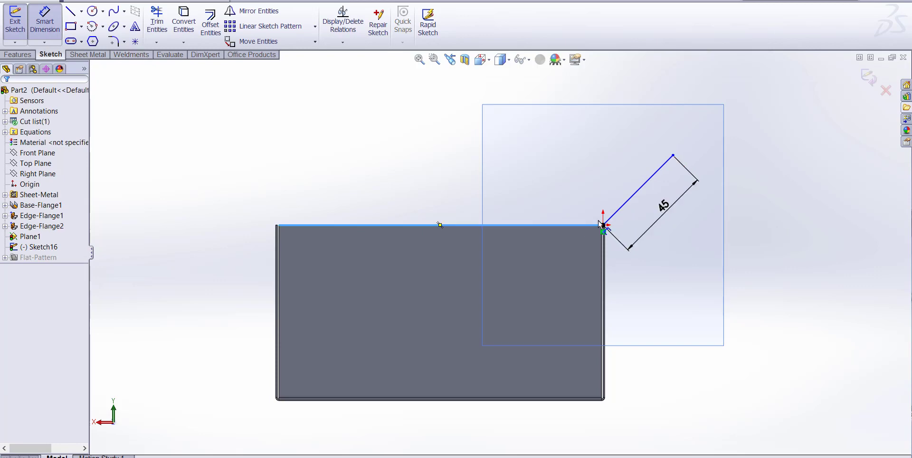
pyautogui.click(626, 202)
pyautogui.click(603, 182)
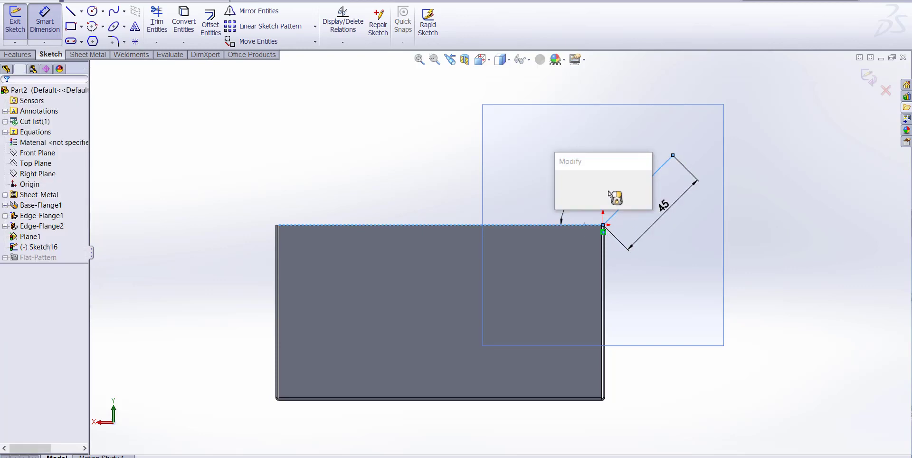
pyautogui.write('-45')
pyautogui.press('Return')
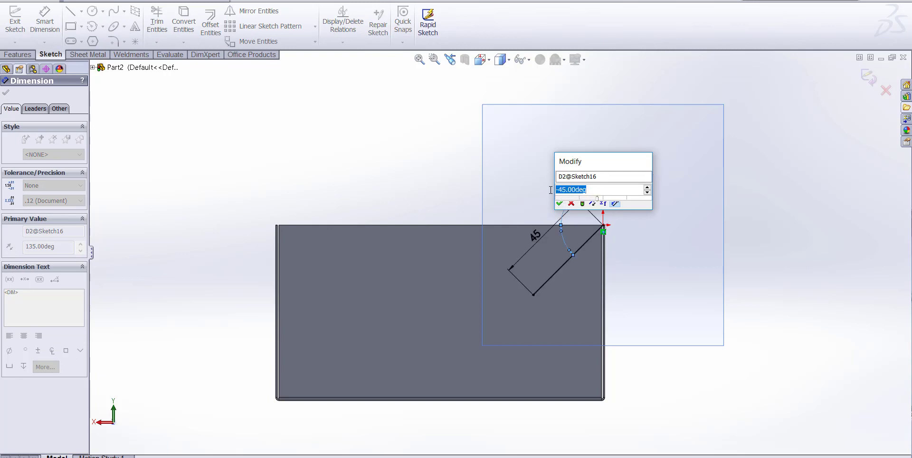
pyautogui.write('135')
pyautogui.press('Return')
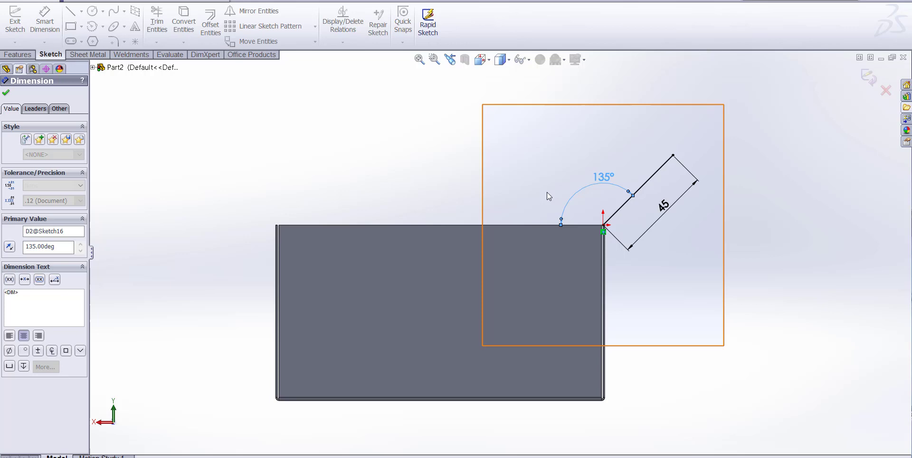
# Exit the sketch and give the miter flange a 15 mm start and 10 mm end offset
pyautogui.click(860, 79)
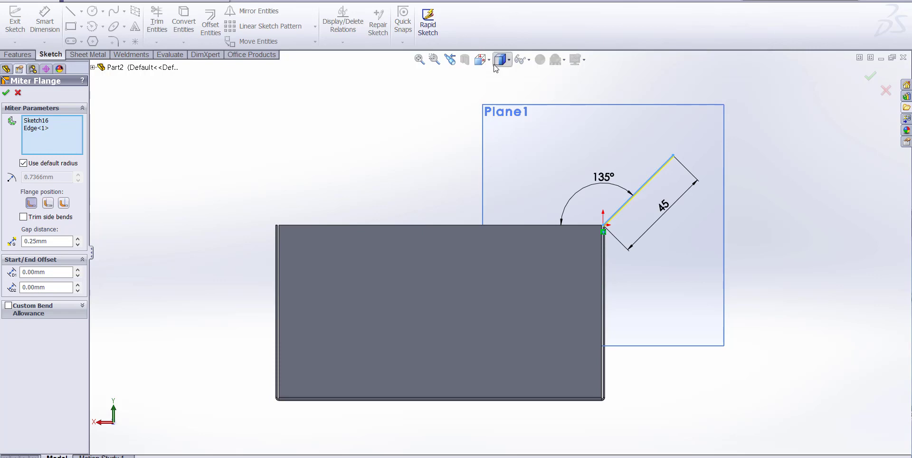
pyautogui.click(481, 59)
pyautogui.click(548, 92)
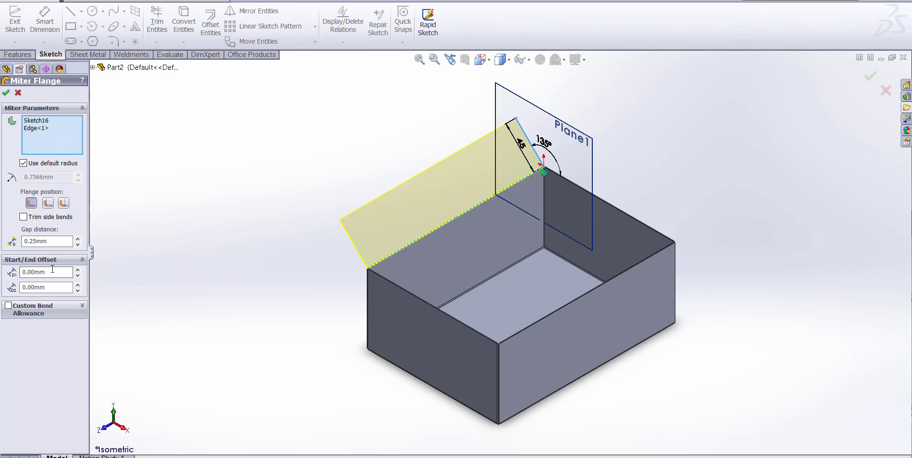
pyautogui.moveTo(49, 274); pyautogui.dragTo(22, 275)
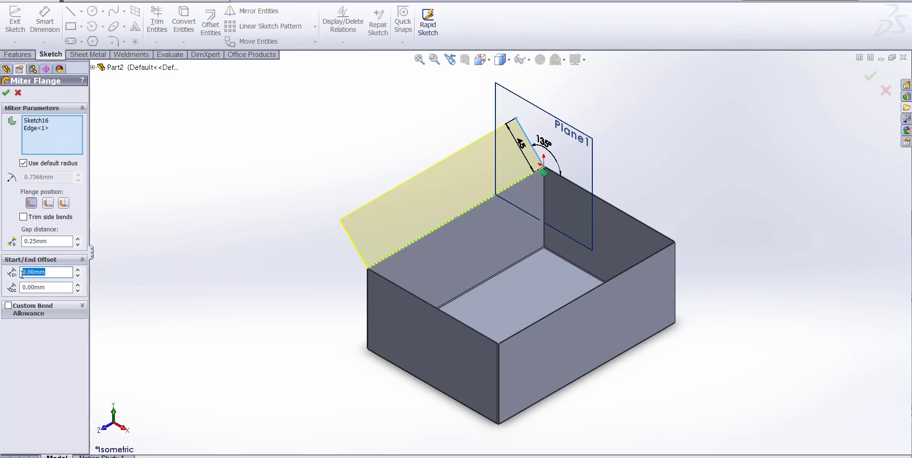
pyautogui.write('15')
pyautogui.click(52, 287)
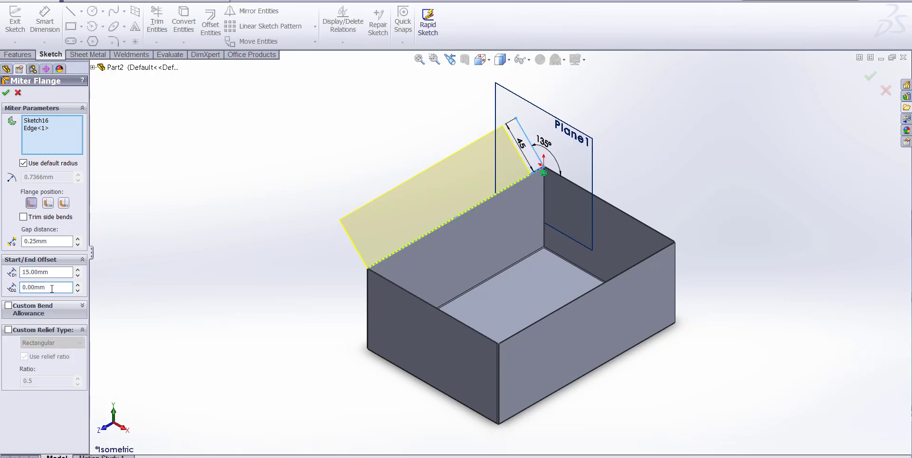
pyautogui.doubleClick(51, 288)
pyautogui.write('10')
pyautogui.press('Return')
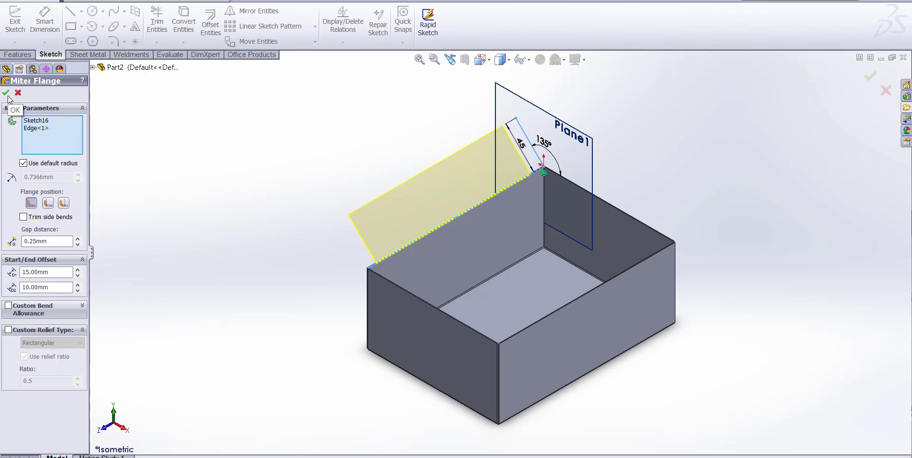
# Set the miter flange position to Material Inside and finish the flange
pyautogui.click(48, 203)
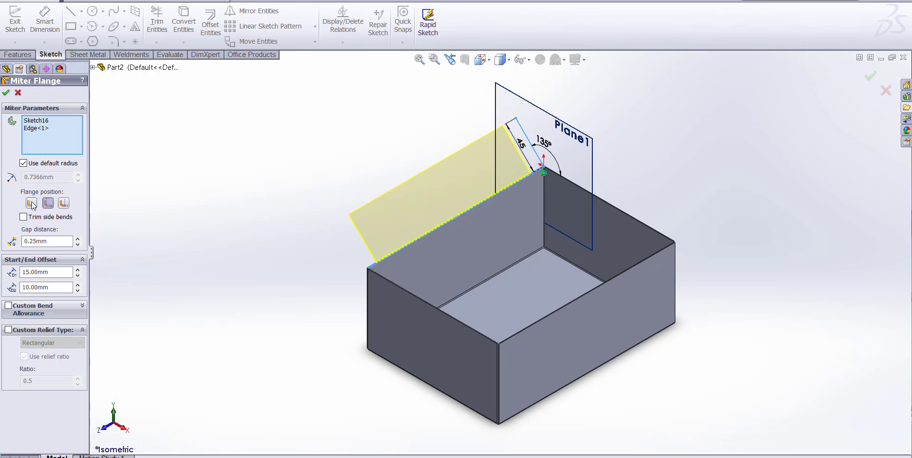
pyautogui.click(32, 203)
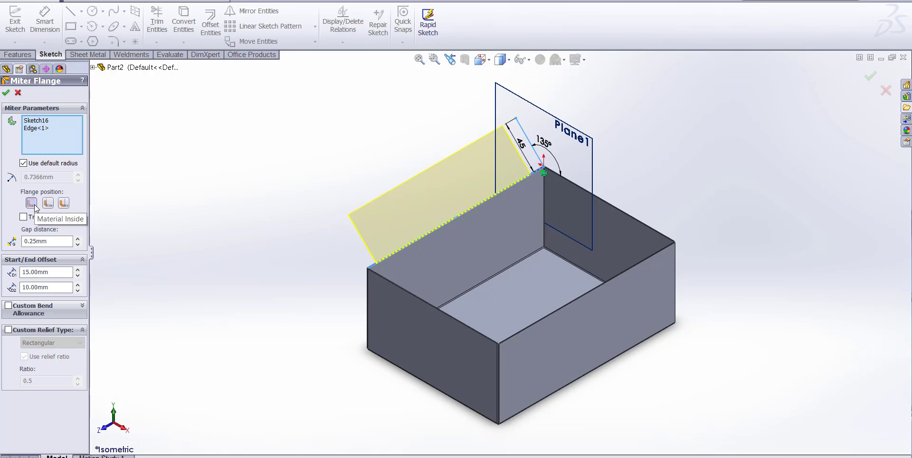
pyautogui.click(35, 206)
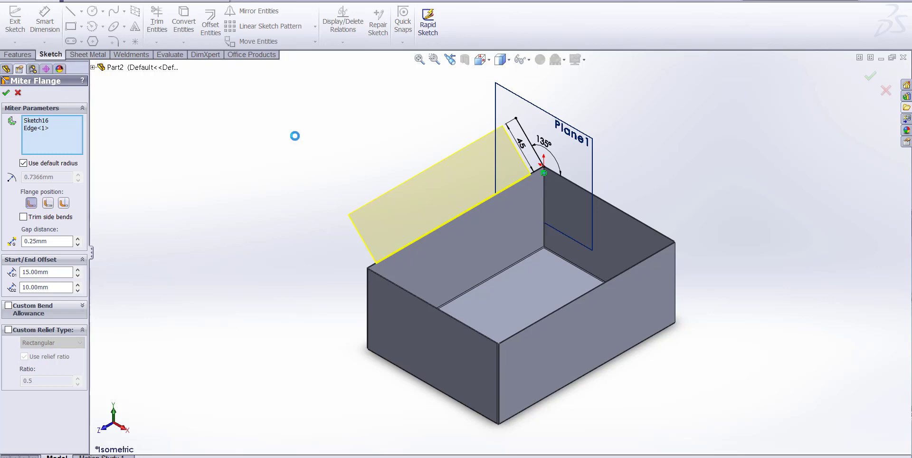
pyautogui.press('Return')
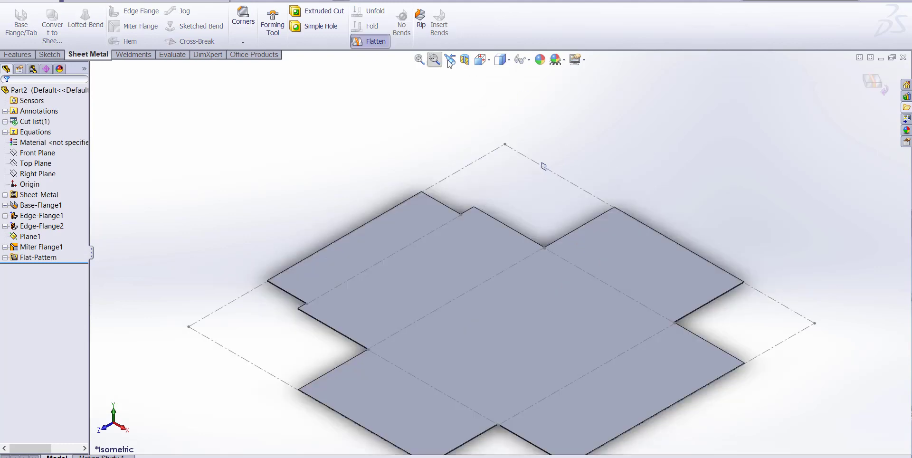
pyautogui.click(482, 60)
pyautogui.click(497, 109)
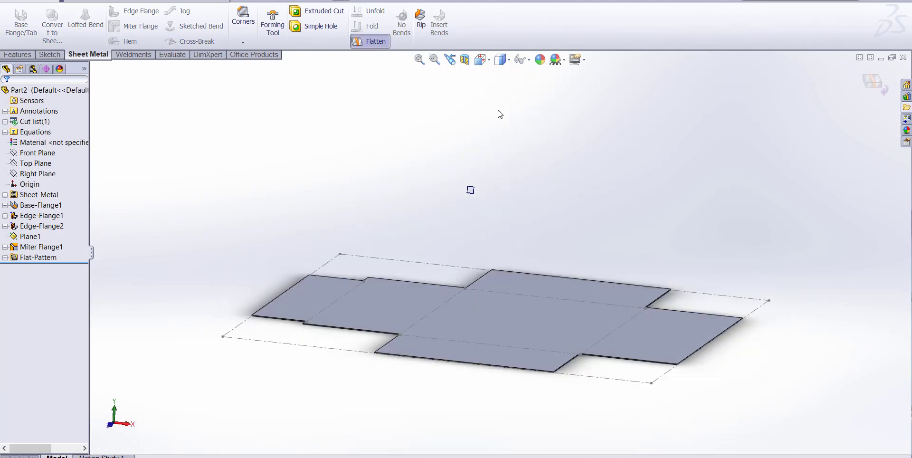
pyautogui.click(497, 92)
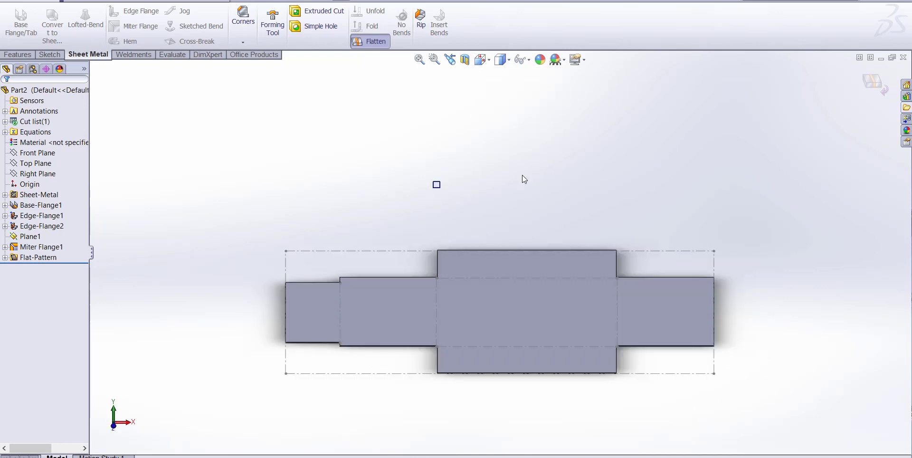
pyautogui.moveTo(426, 125); pyautogui.dragTo(474, 186)
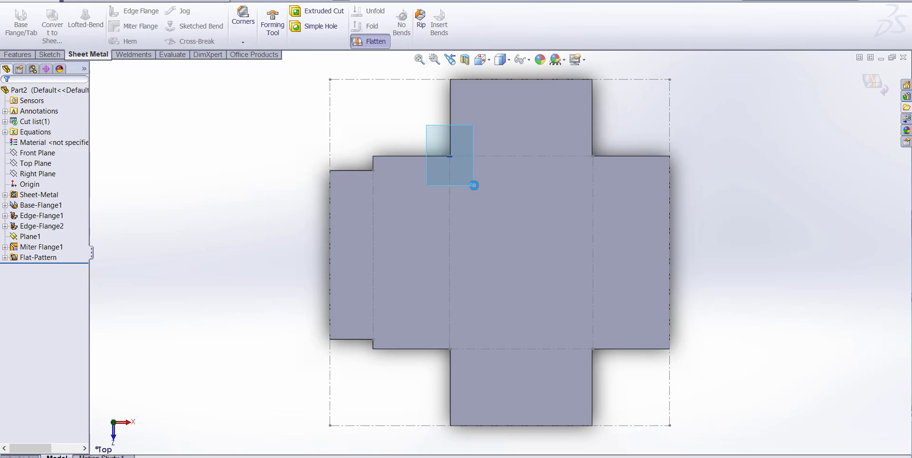
pyautogui.moveTo(474, 184); pyautogui.dragTo(473, 184)
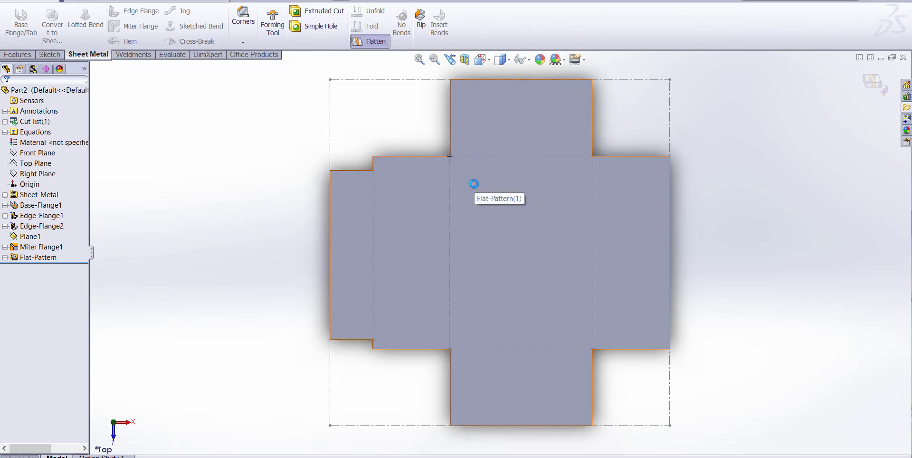
pyautogui.click(704, 178)
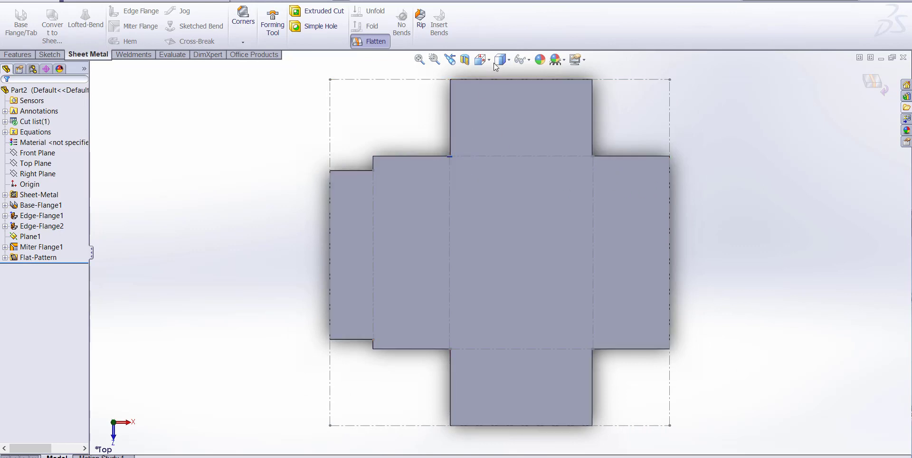
pyautogui.click(366, 42)
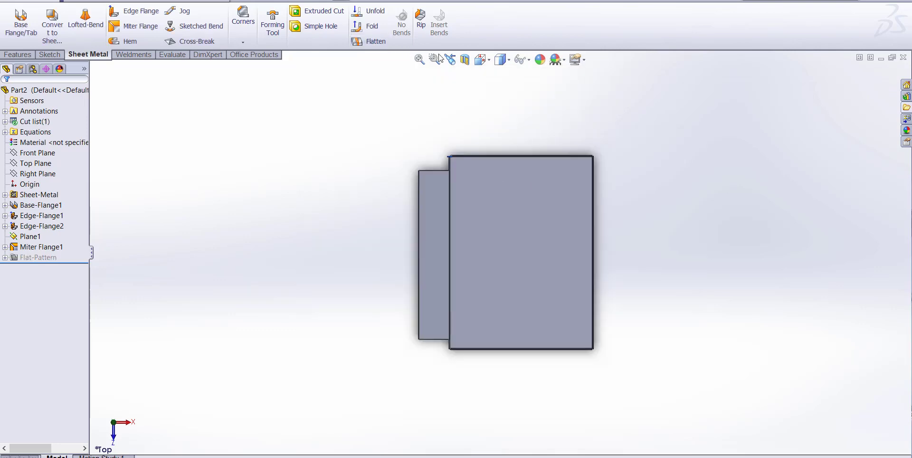
pyautogui.click(491, 63)
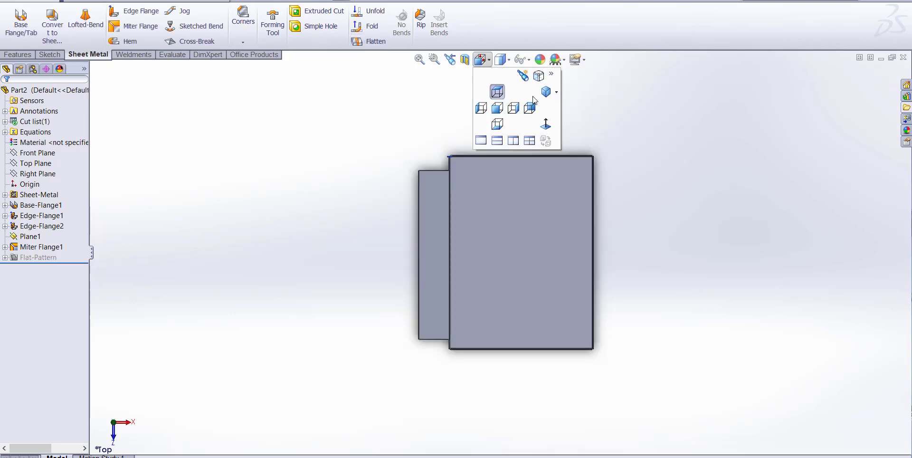
pyautogui.click(547, 93)
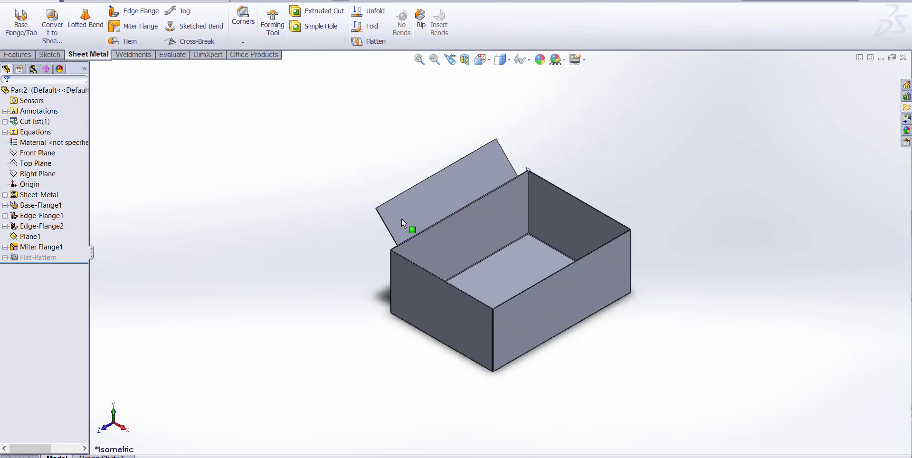
pyautogui.scroll(-5, 429, 254)
pyautogui.scroll(-3, 437, 259)
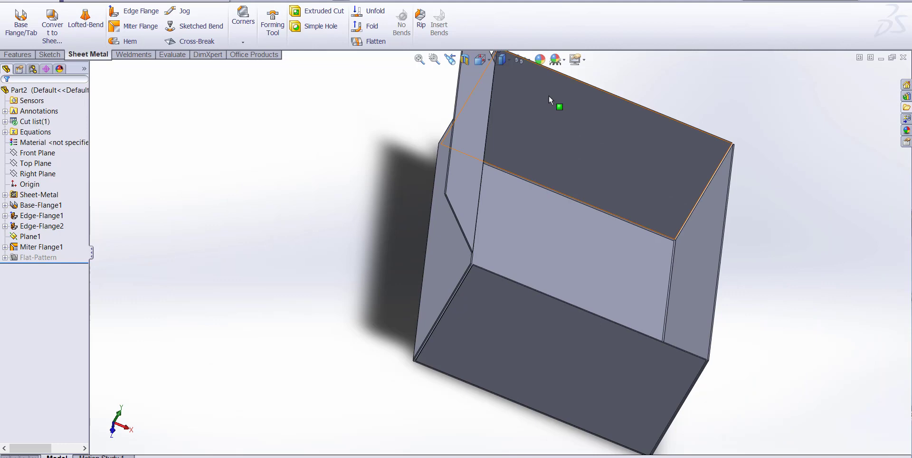
pyautogui.moveTo(316, 223); pyautogui.dragTo(716, 180, button='middle')
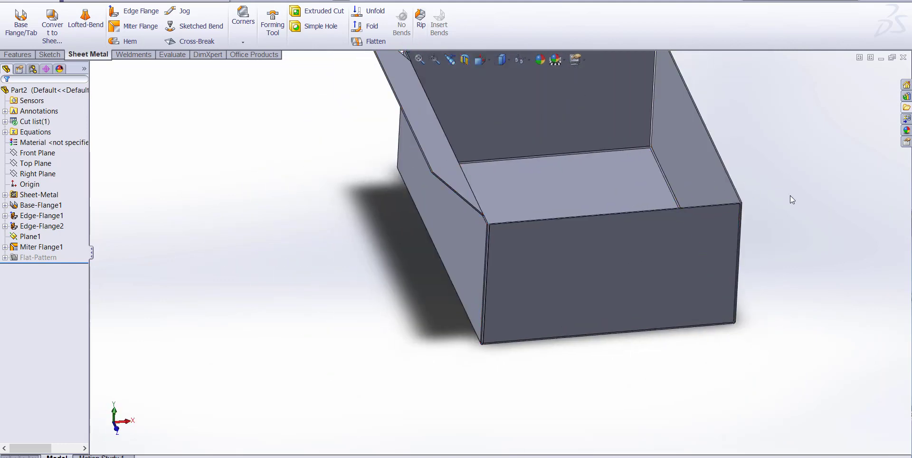
pyautogui.scroll(5, 790, 195)
pyautogui.scroll(-5, 688, 124)
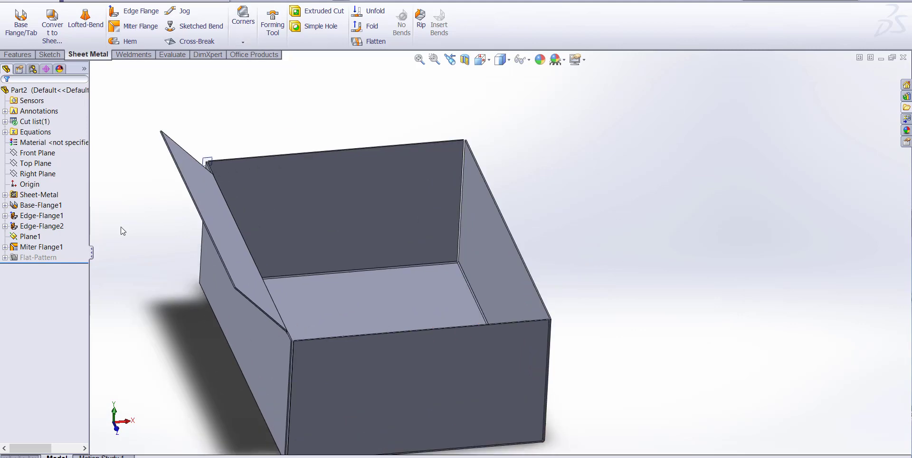
# Start a second miter flange on the box's right top edge, viewing its sketch plane Normal To
pyautogui.click(137, 27)
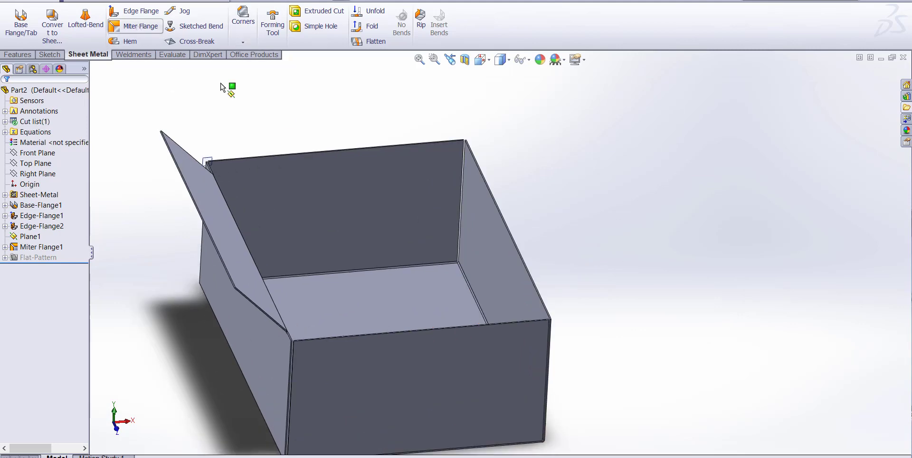
pyautogui.click(513, 241)
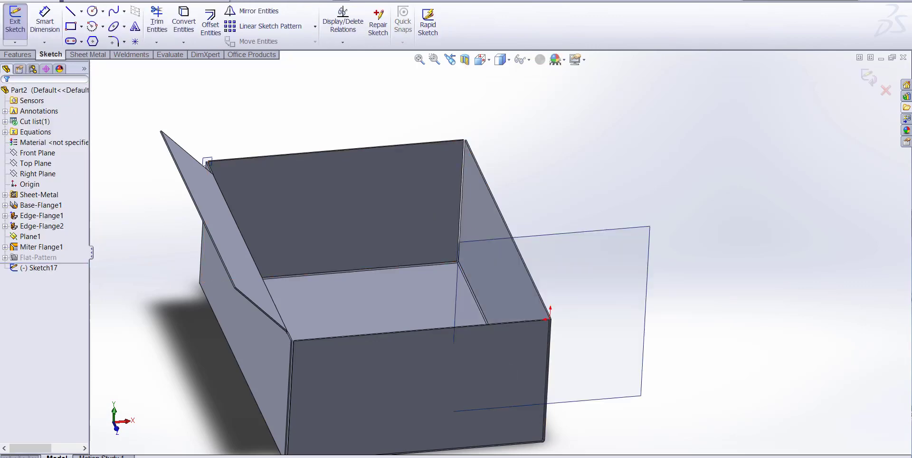
pyautogui.rightClick(572, 242)
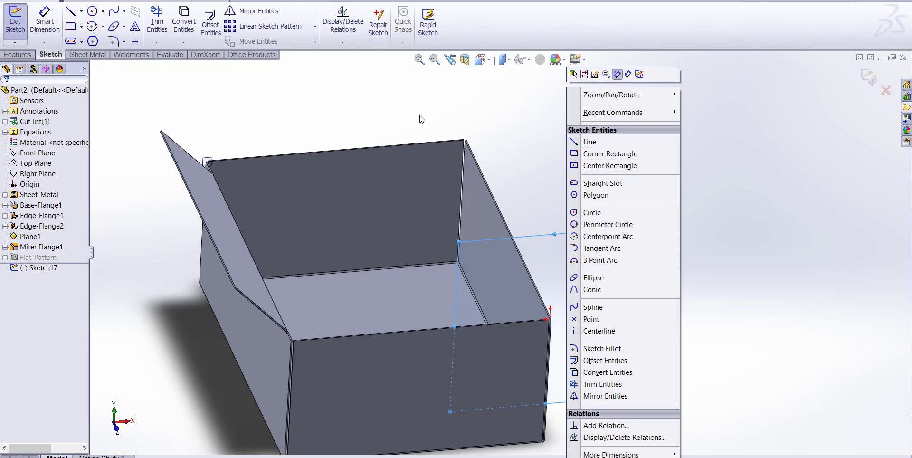
pyautogui.press('Escape')
pyautogui.click(482, 59)
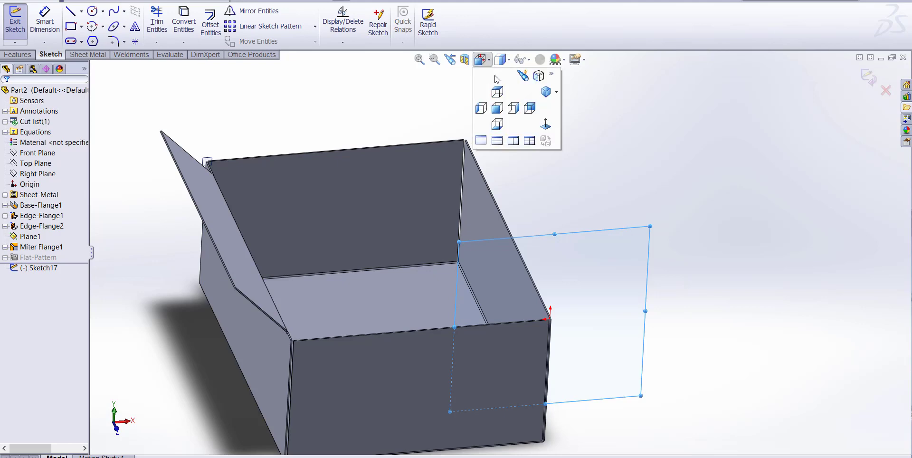
pyautogui.click(547, 125)
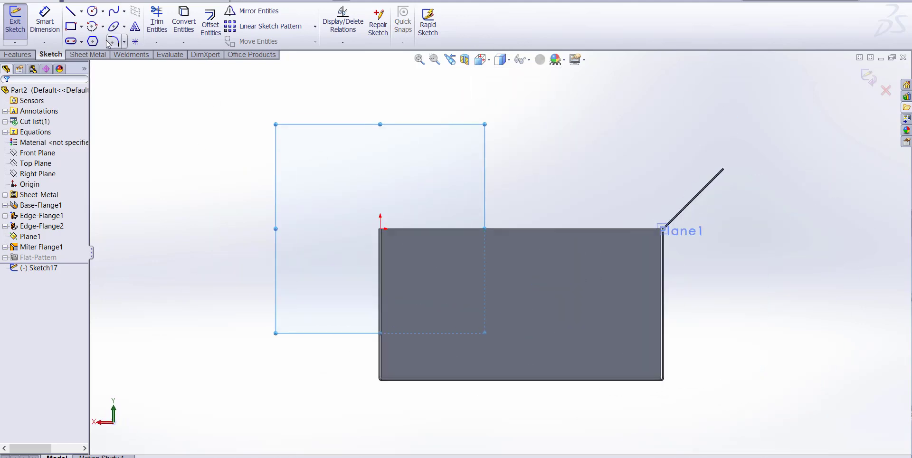
# Draw a 30 mm line from the origin along the top edge and exit the sketch
pyautogui.click(76, 16)
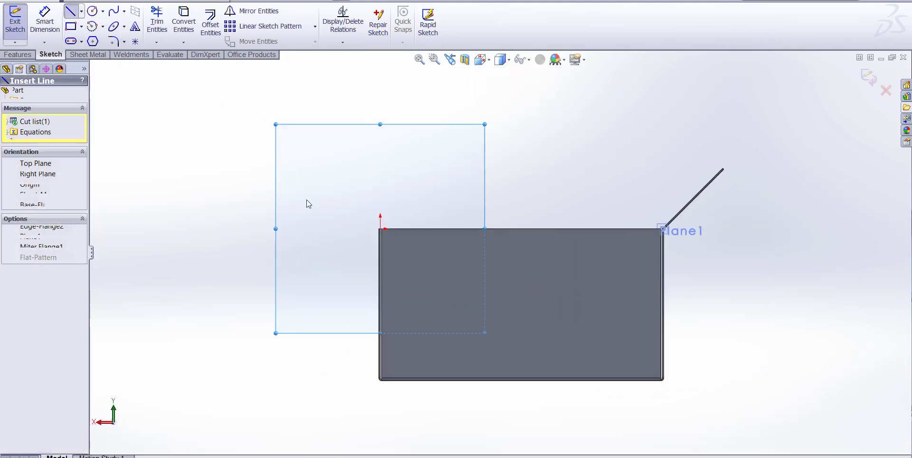
pyautogui.click(382, 230)
pyautogui.click(437, 228)
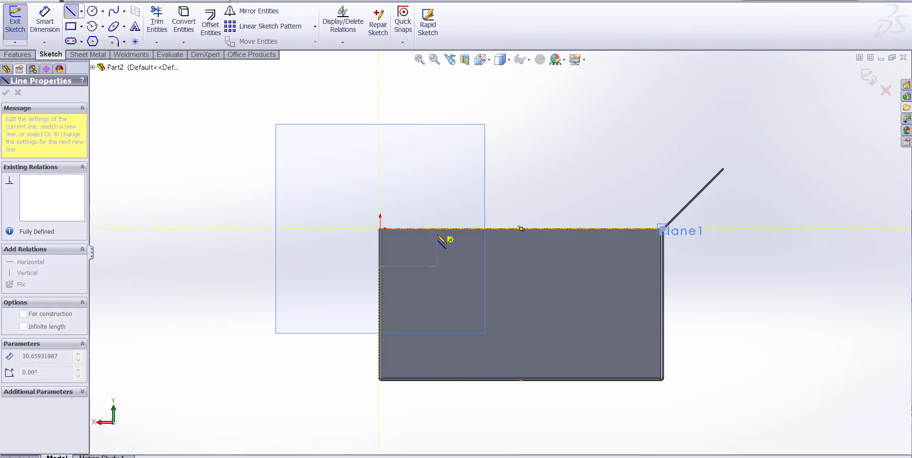
pyautogui.press('Escape')
pyautogui.press('d')
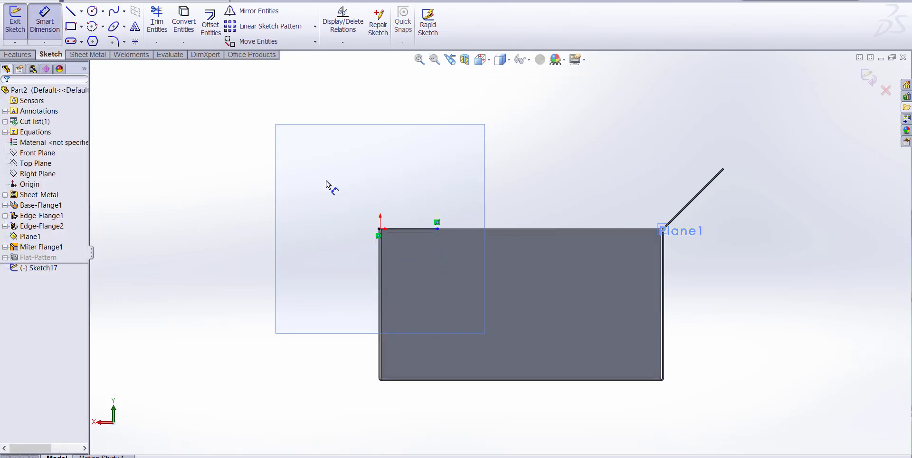
pyautogui.click(428, 230)
pyautogui.click(417, 194)
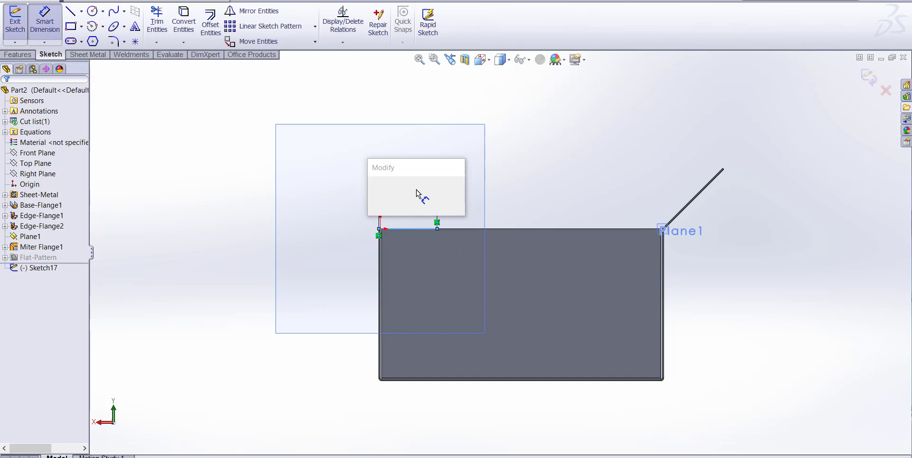
pyautogui.write('30')
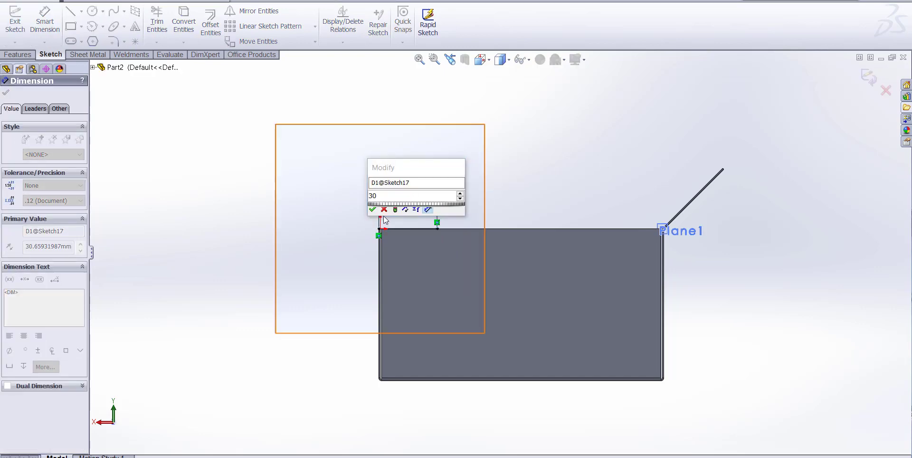
pyautogui.press('Return')
pyautogui.press('Escape')
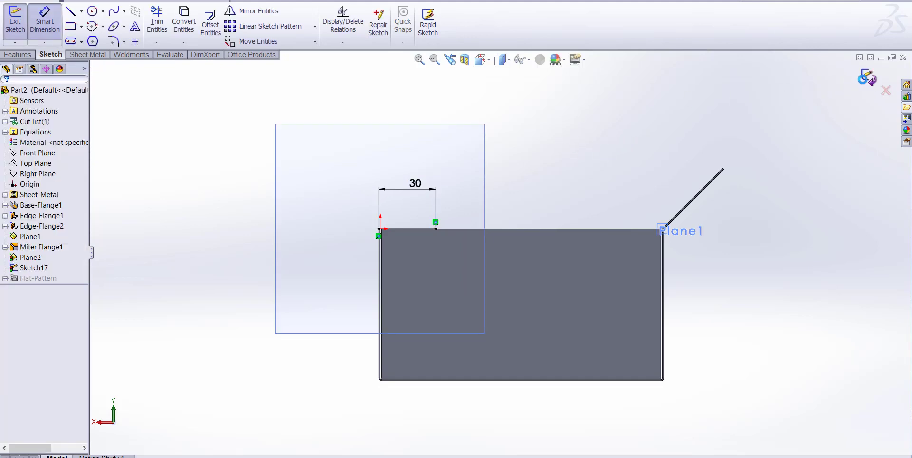
pyautogui.click(866, 77)
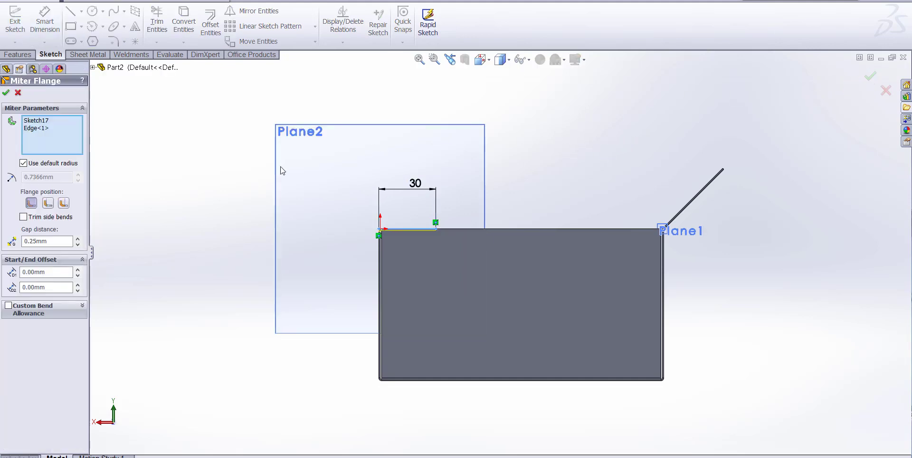
# In isometric view, give the second miter flange 15 mm start and end offsets and confirm it
pyautogui.doubleClick(39, 272)
pyautogui.click(481, 59)
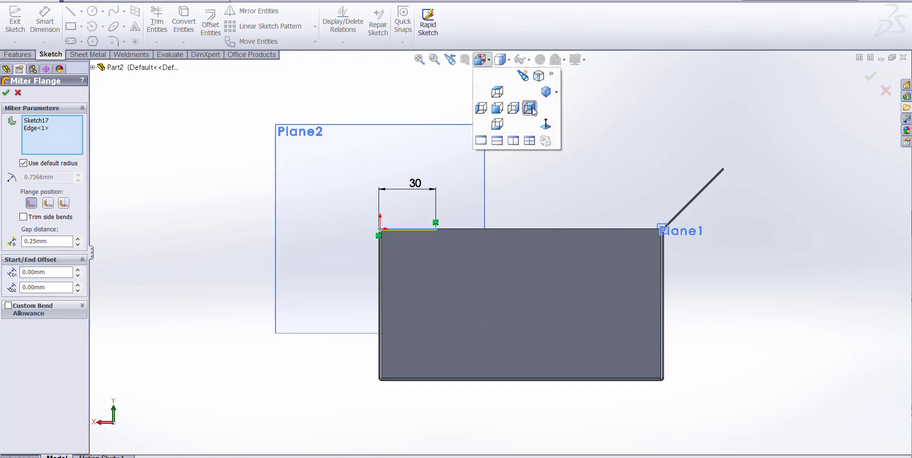
pyautogui.click(530, 109)
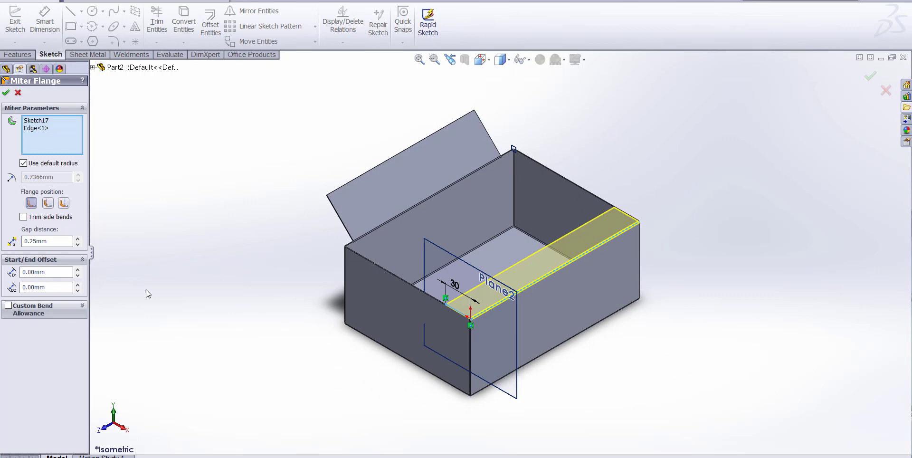
pyautogui.moveTo(52, 273); pyautogui.dragTo(12, 276)
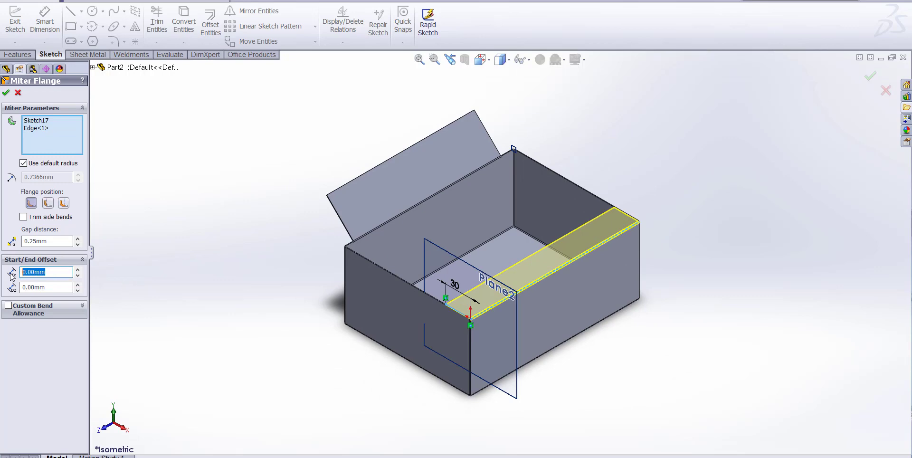
pyautogui.write('15')
pyautogui.click(41, 286)
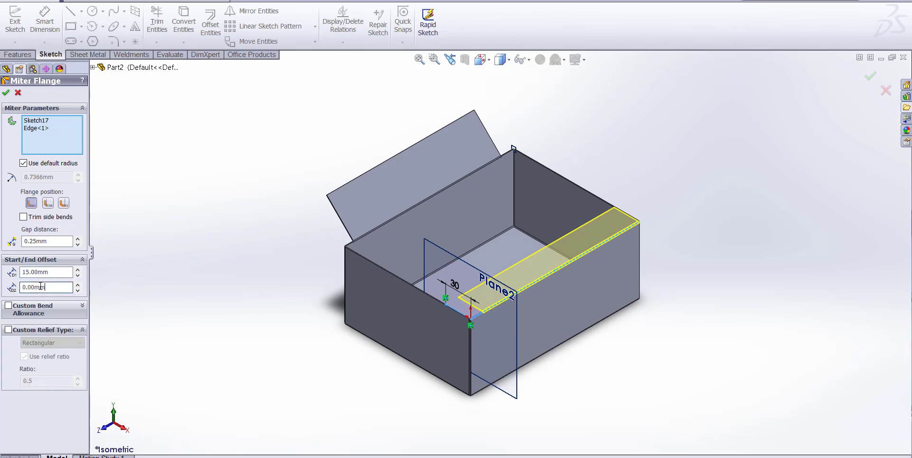
pyautogui.moveTo(40, 286); pyautogui.dragTo(21, 287)
pyautogui.write('1')
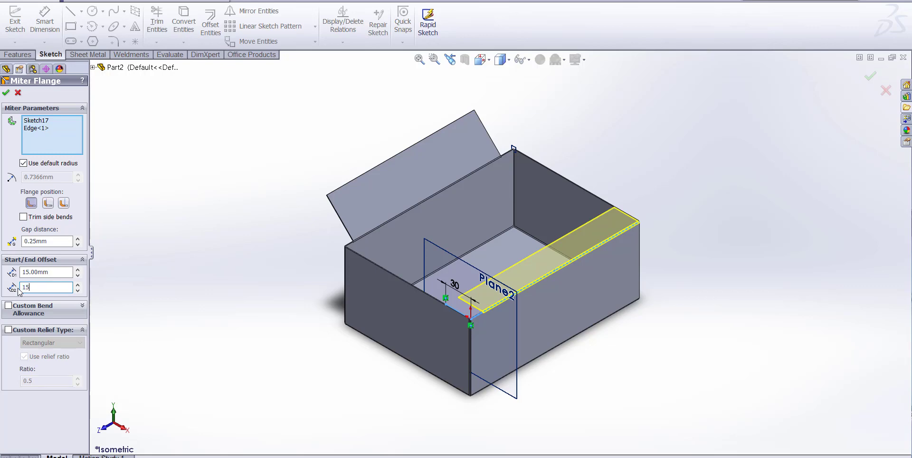
pyautogui.write('5')
pyautogui.press('Return')
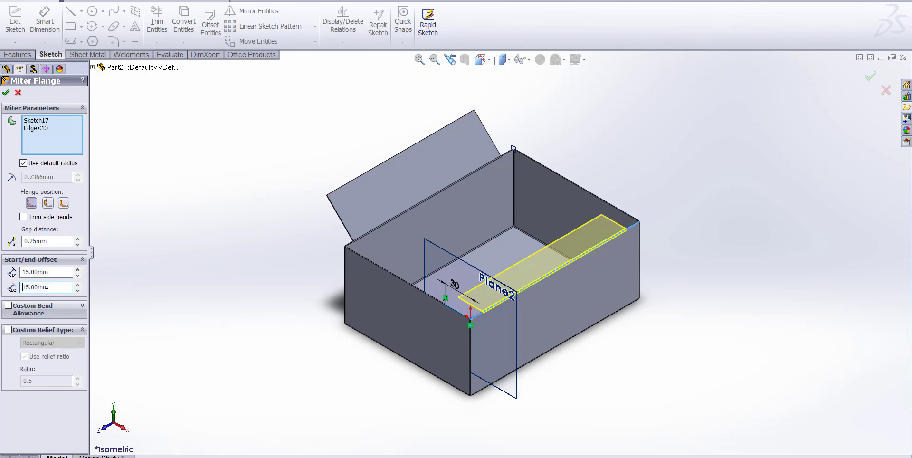
pyautogui.click(5, 92)
# Inspect Miter Flange2 up close, view the box face-on from the front, and begin Flatten
pyautogui.scroll(5, 527, 275)
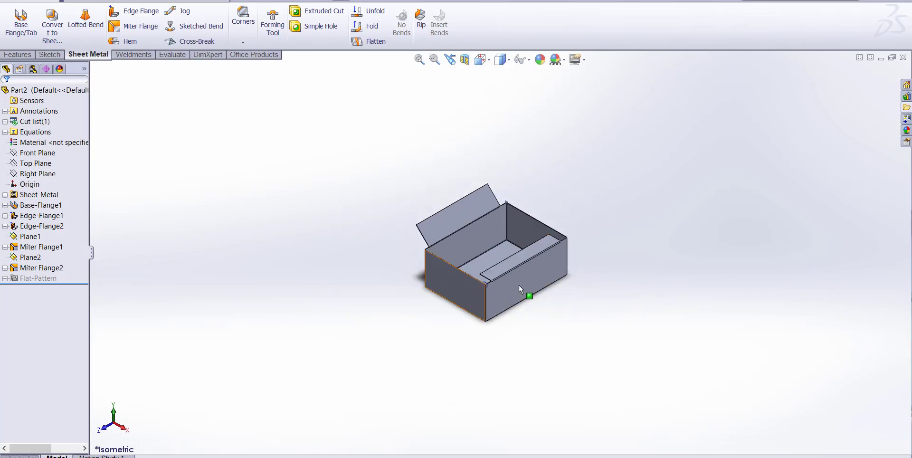
pyautogui.scroll(-6, 519, 284)
pyautogui.scroll(-3, 476, 266)
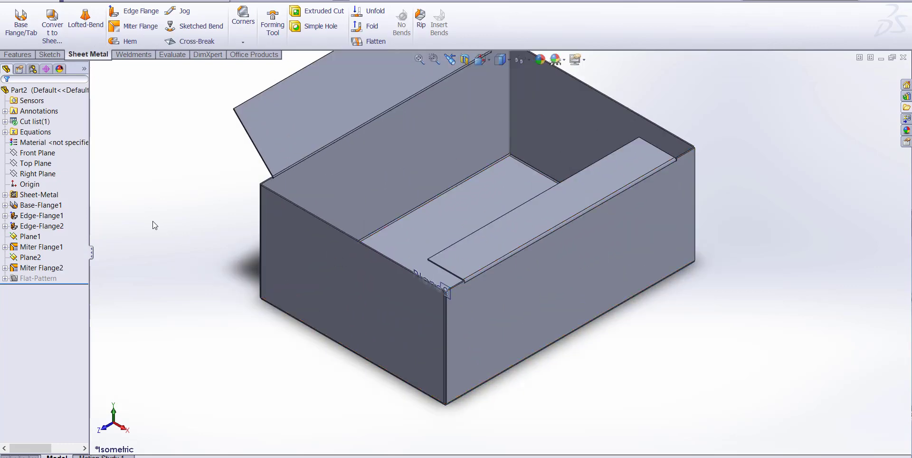
pyautogui.scroll(2, 496, 226)
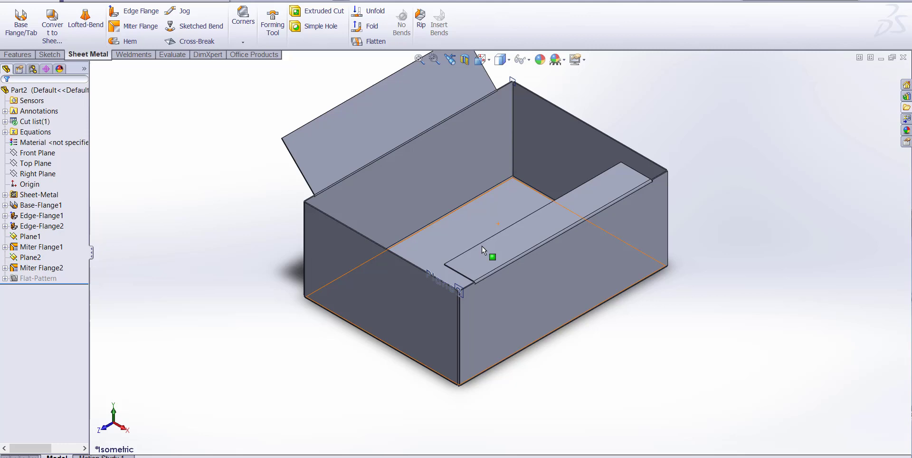
pyautogui.scroll(-2, 484, 258)
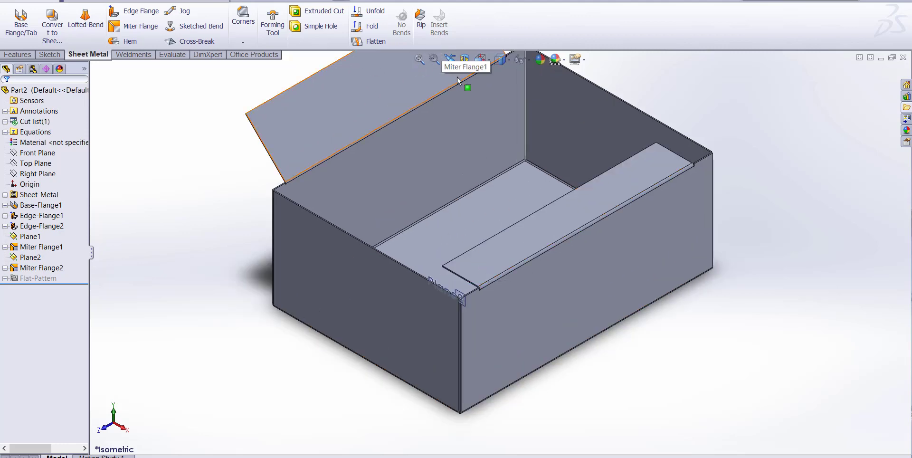
pyautogui.click(491, 60)
pyautogui.click(546, 123)
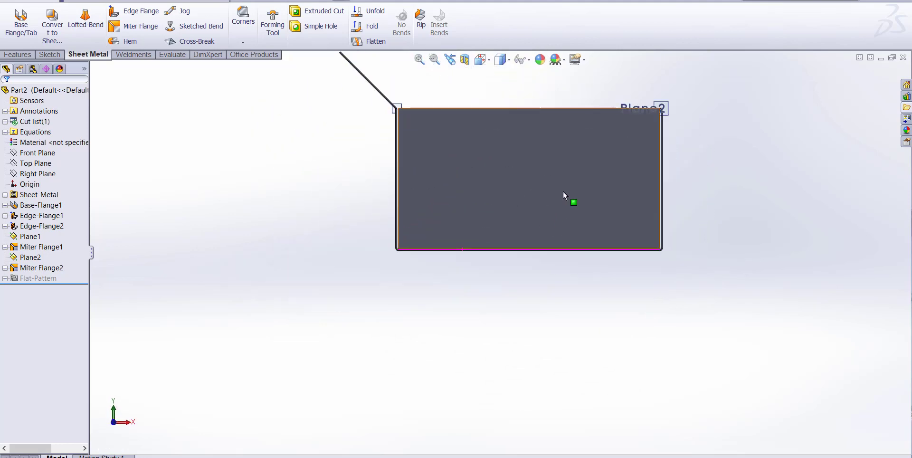
pyautogui.click(370, 42)
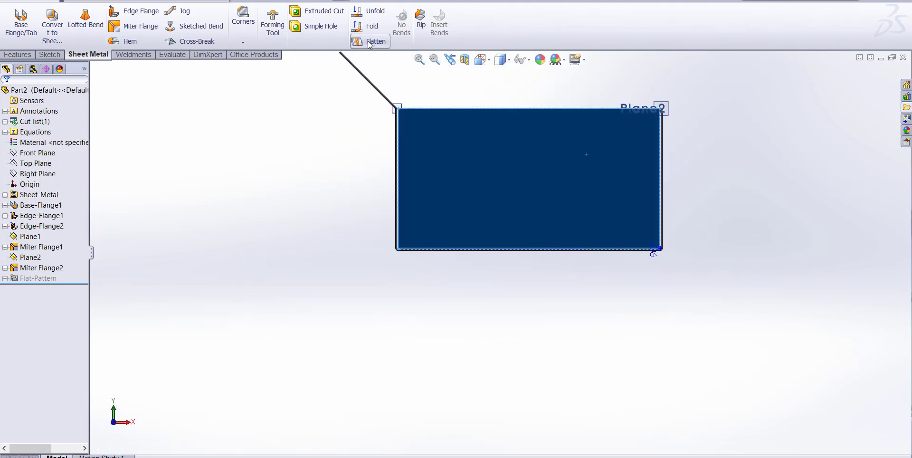